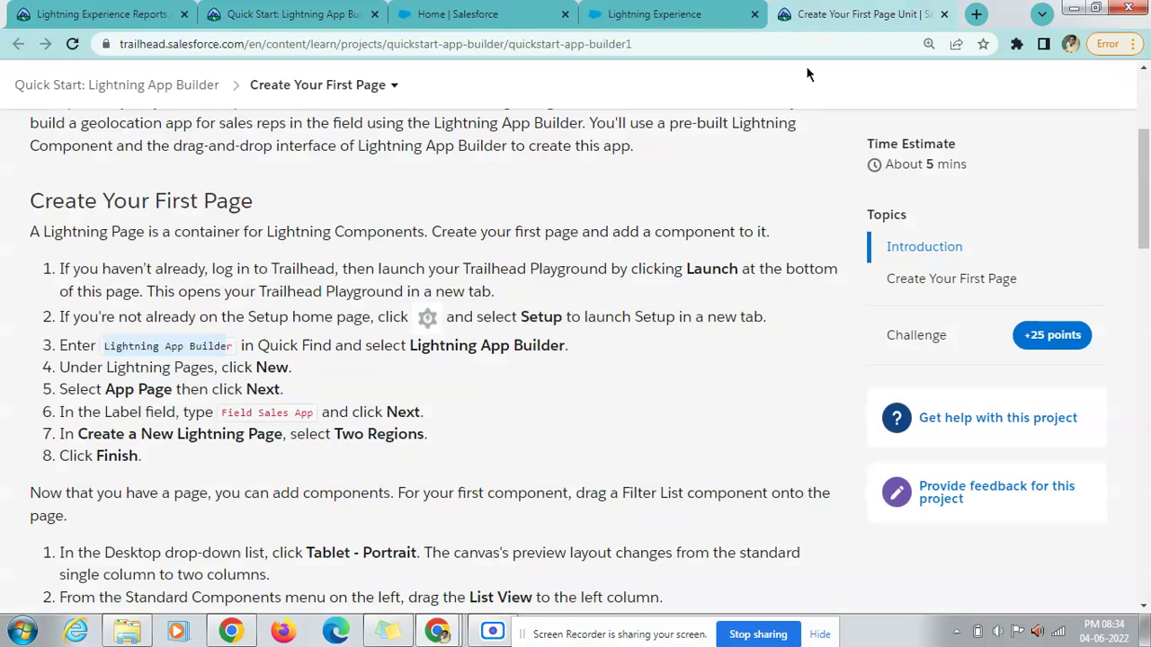
Search Salesforce Setup for "Lightning App Builde" and open the Lightning App Builder page.
left_click(640, 7)
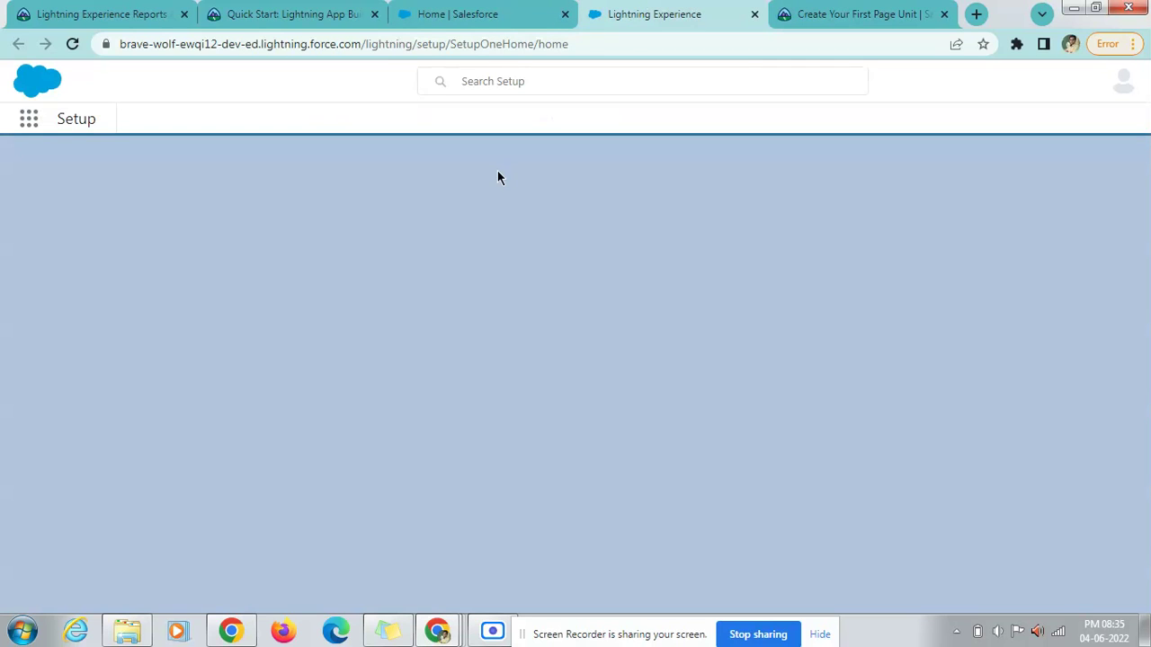
left_click(807, 7)
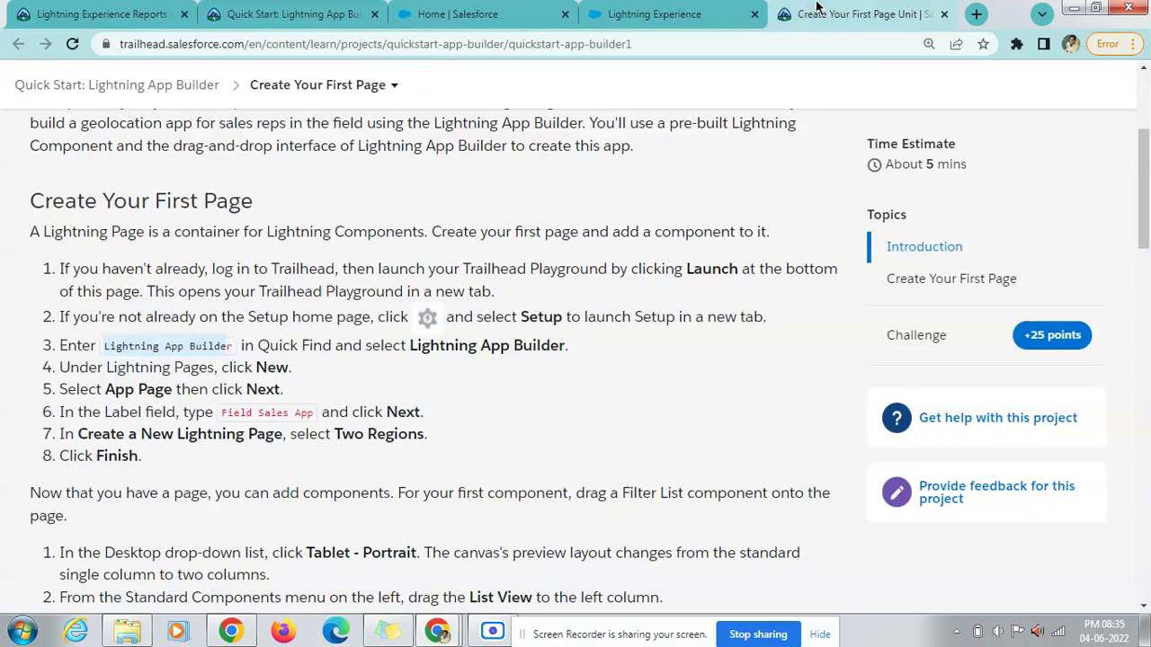
left_click(640, 7)
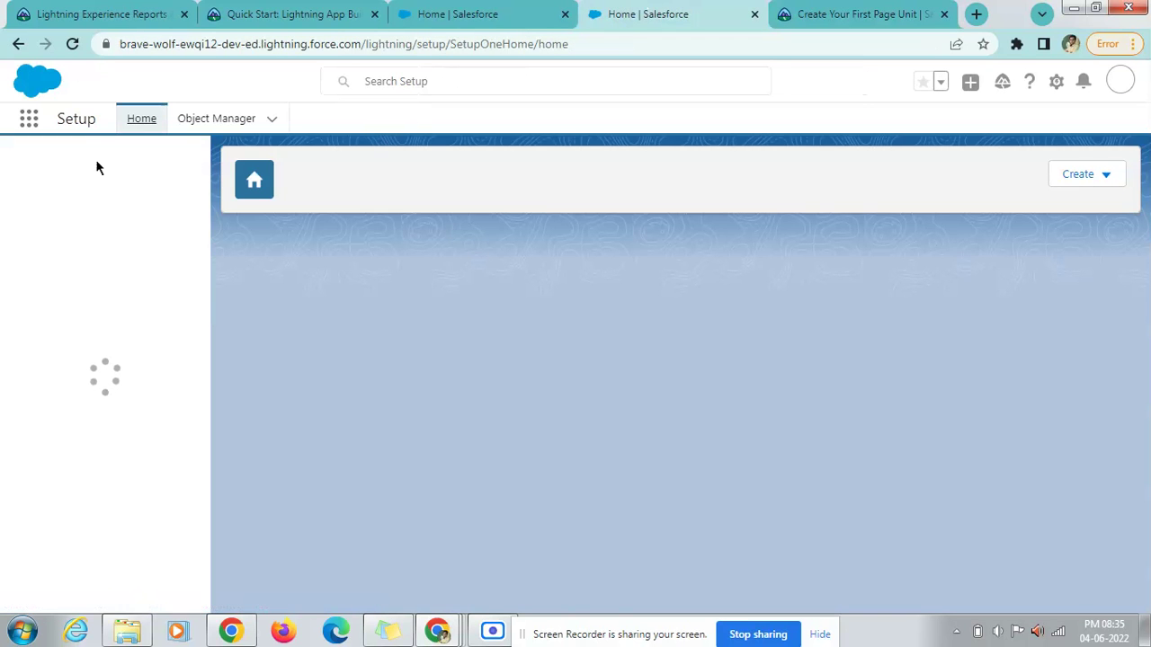
left_click(96, 164)
type("Lightning App Builde")
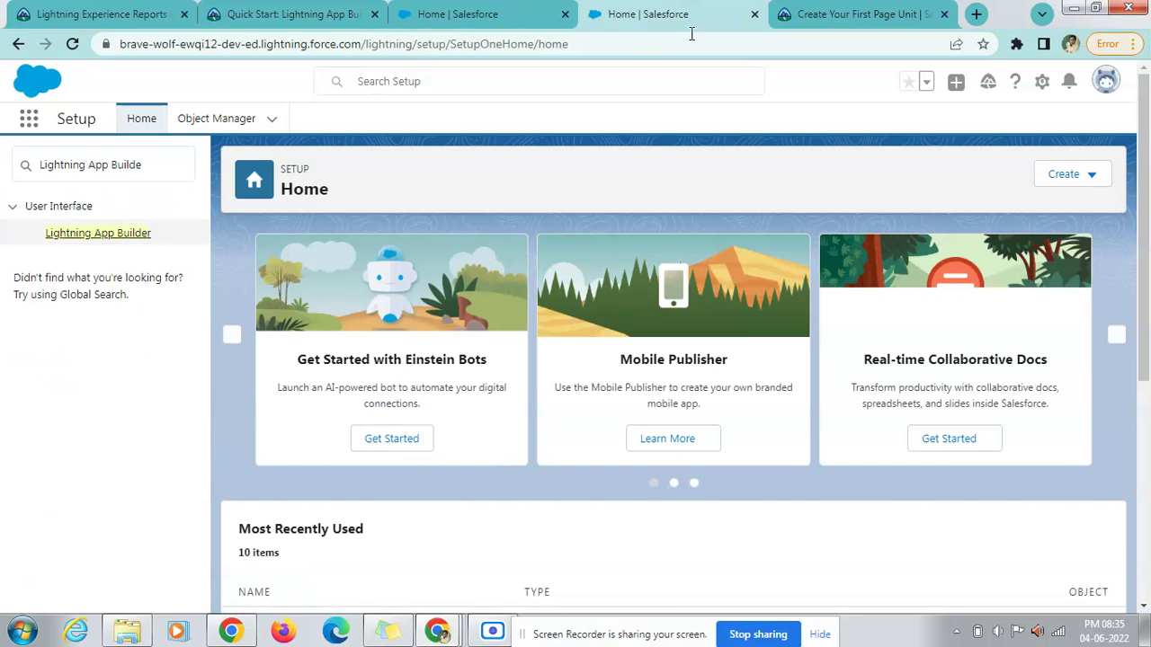
left_click(814, 7)
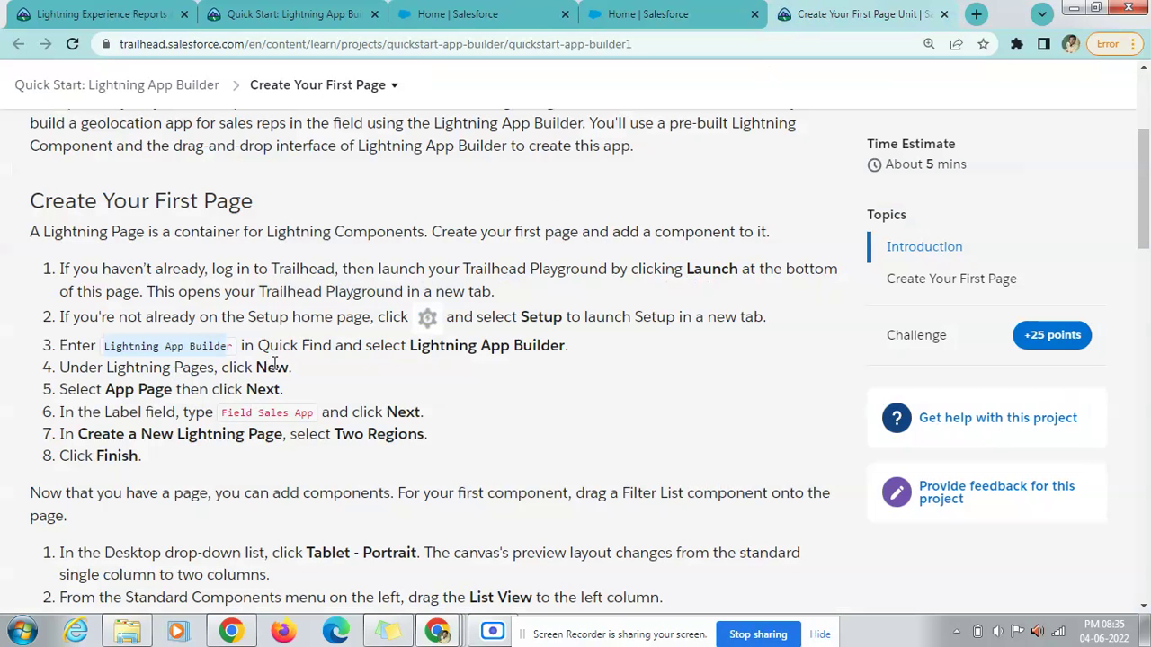
left_click(619, 7)
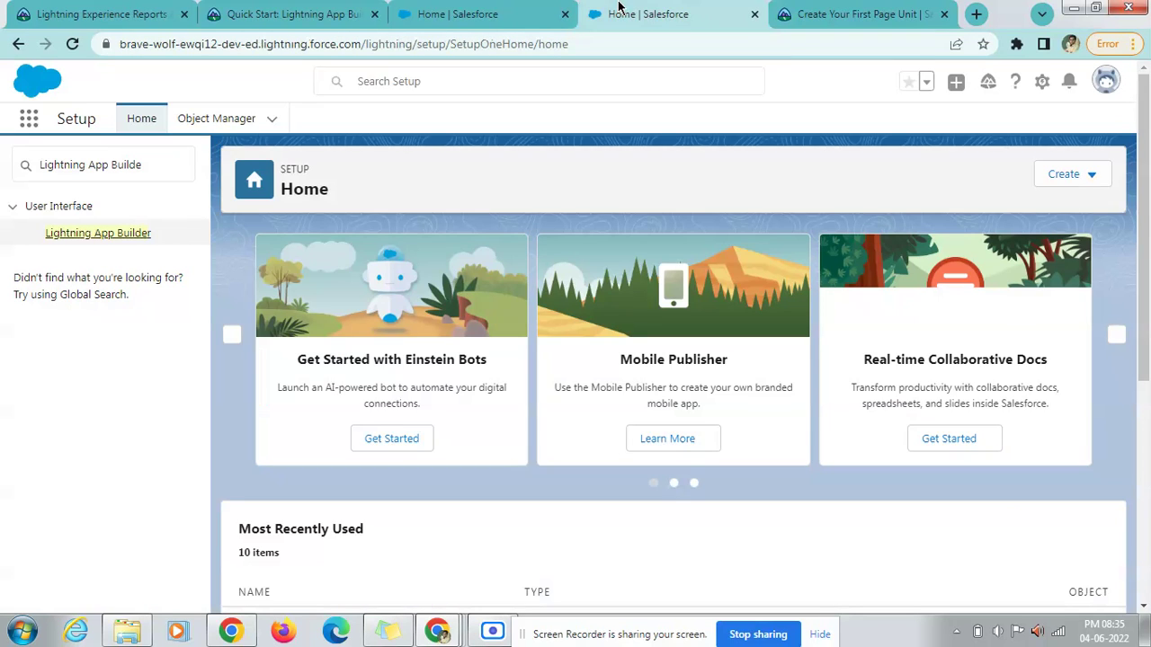
left_click(114, 234)
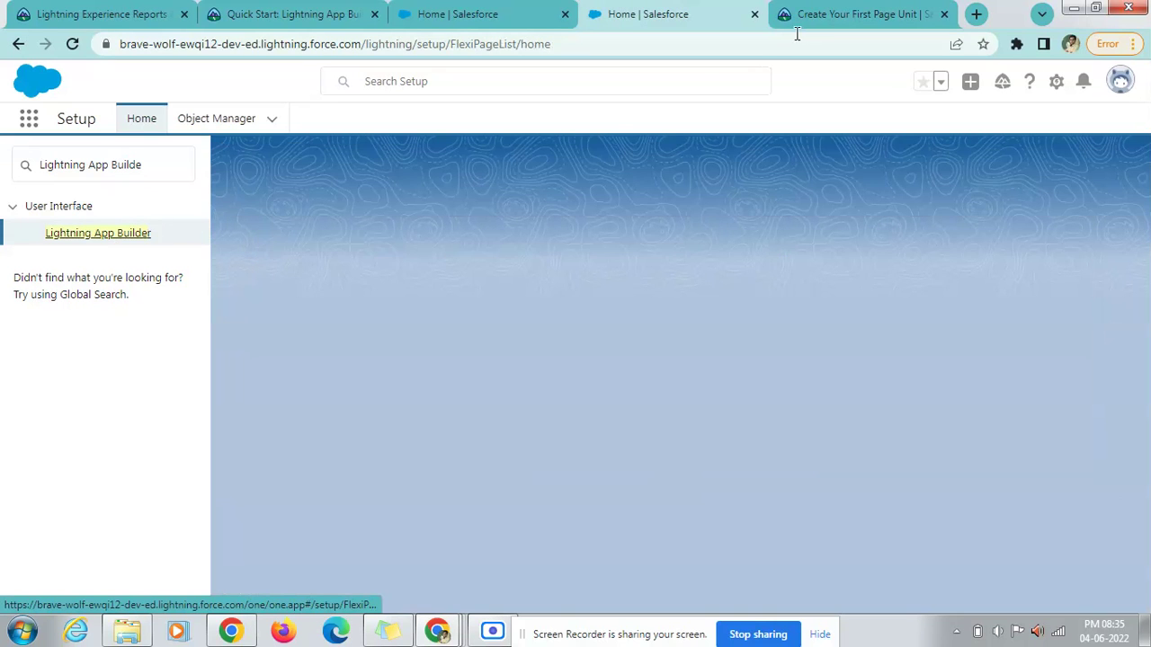
Start creating a new page from the Lightning Pages list, following the Trailhead instructions.
left_click(881, 10)
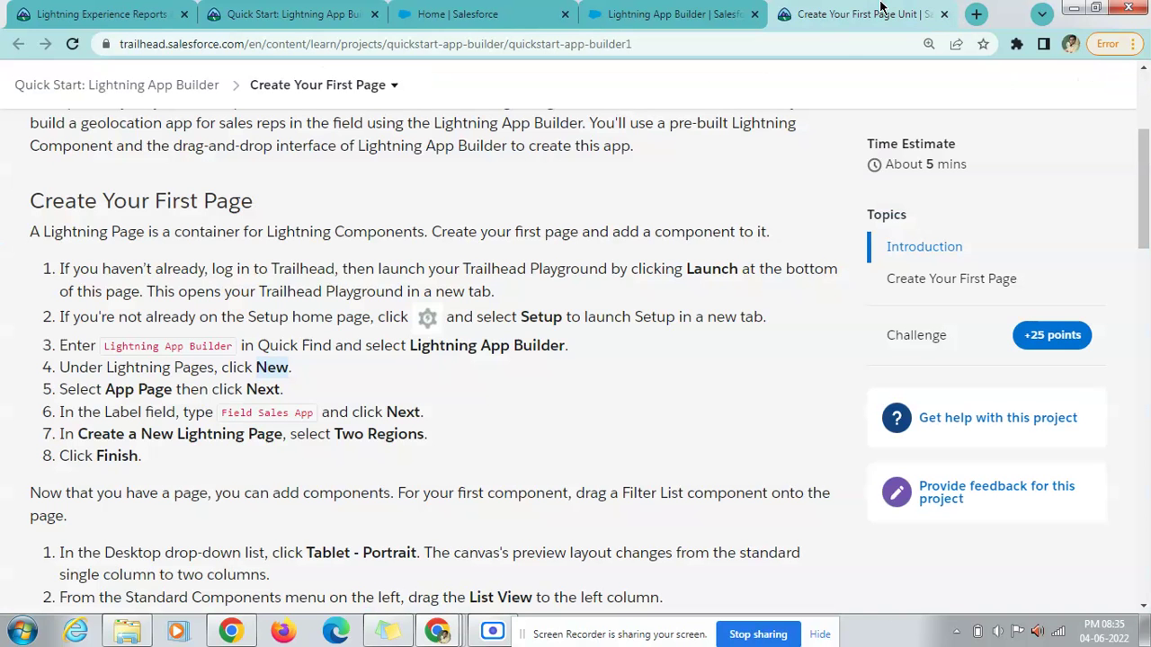
left_click(617, 9)
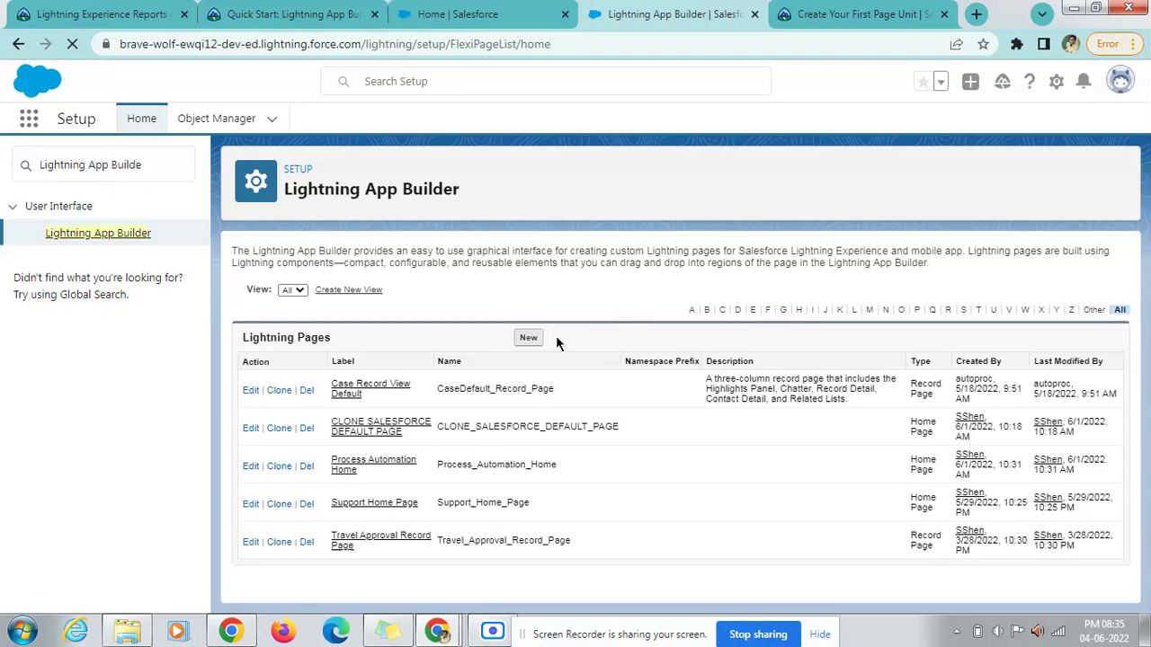
left_click(826, 11)
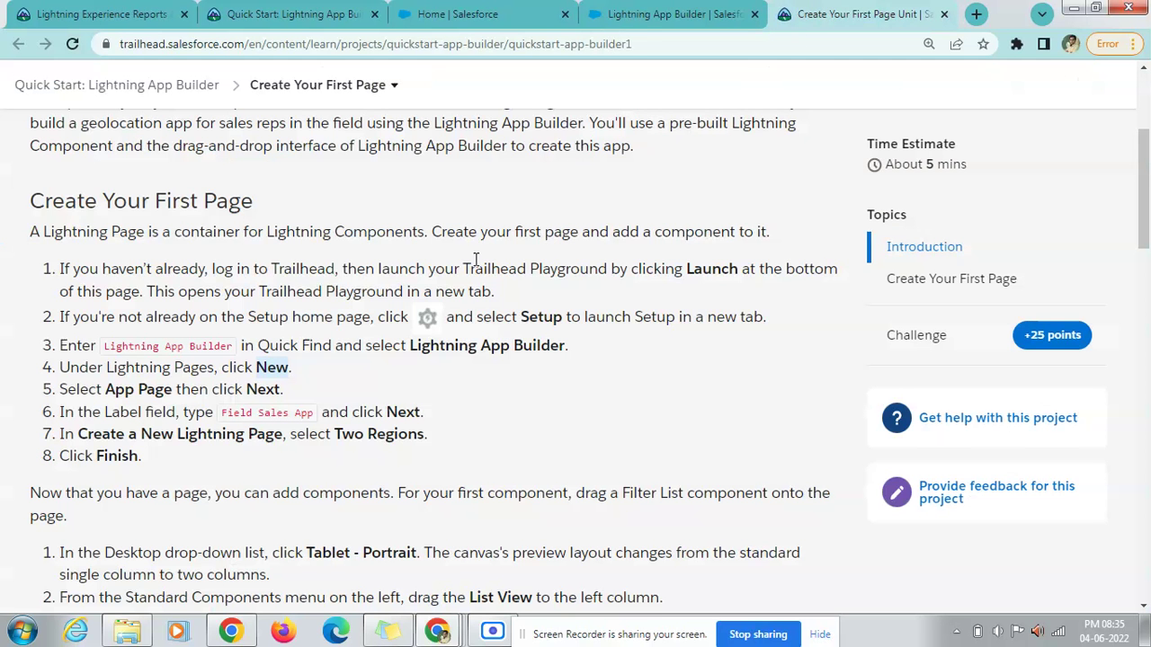
scroll(230, 405, "down", 3)
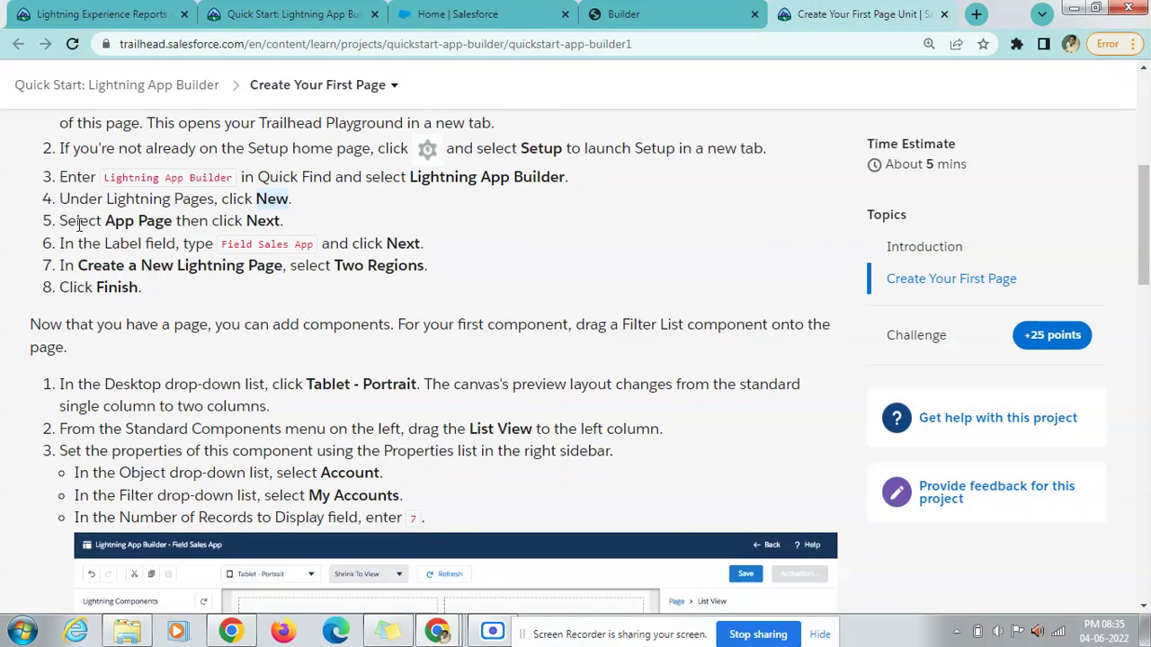
left_click(458, 13)
left_click(647, 13)
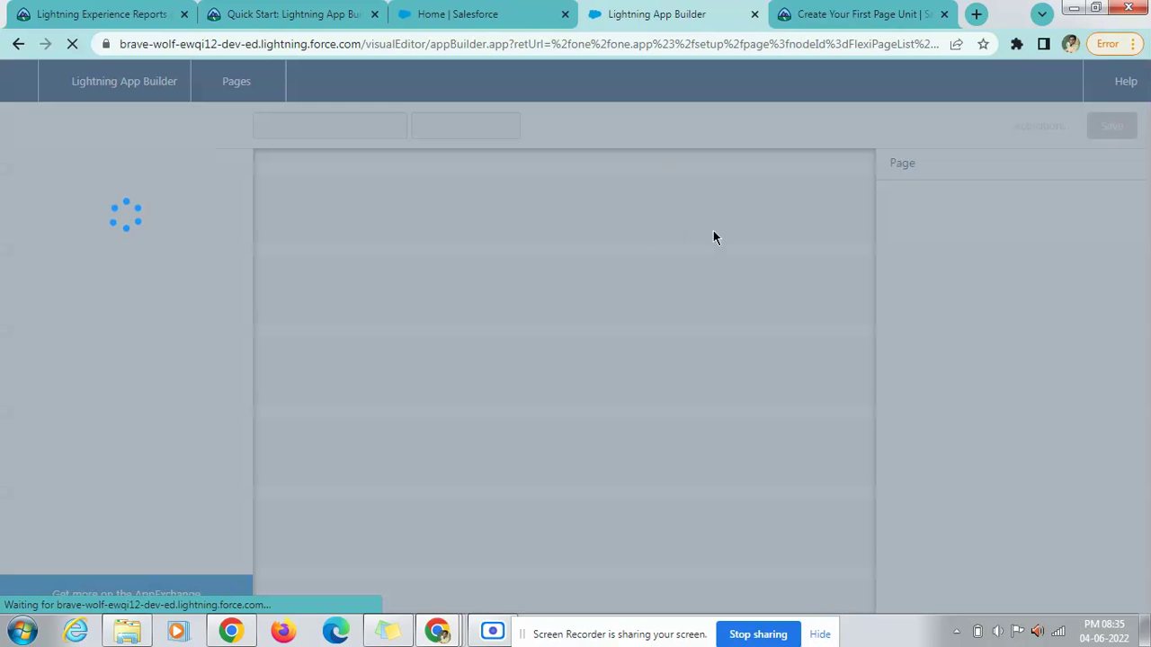
Choose App Page as the type of the new Lightning page and continue to its label.
left_click(849, 14)
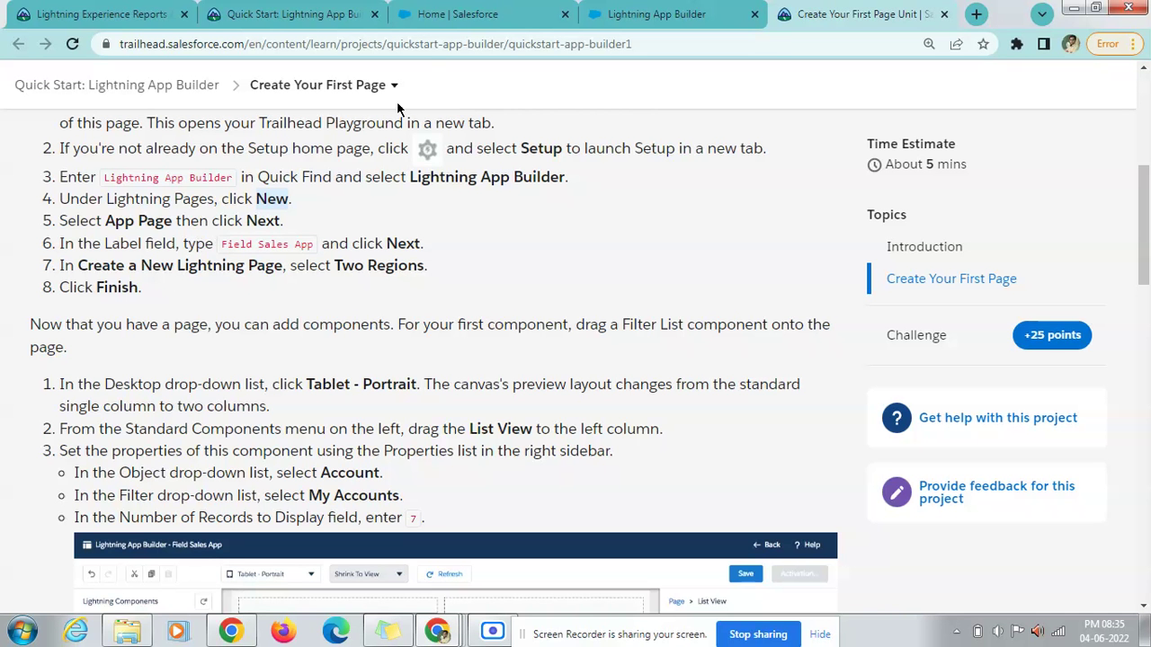
left_click(553, 11)
left_click(586, 9)
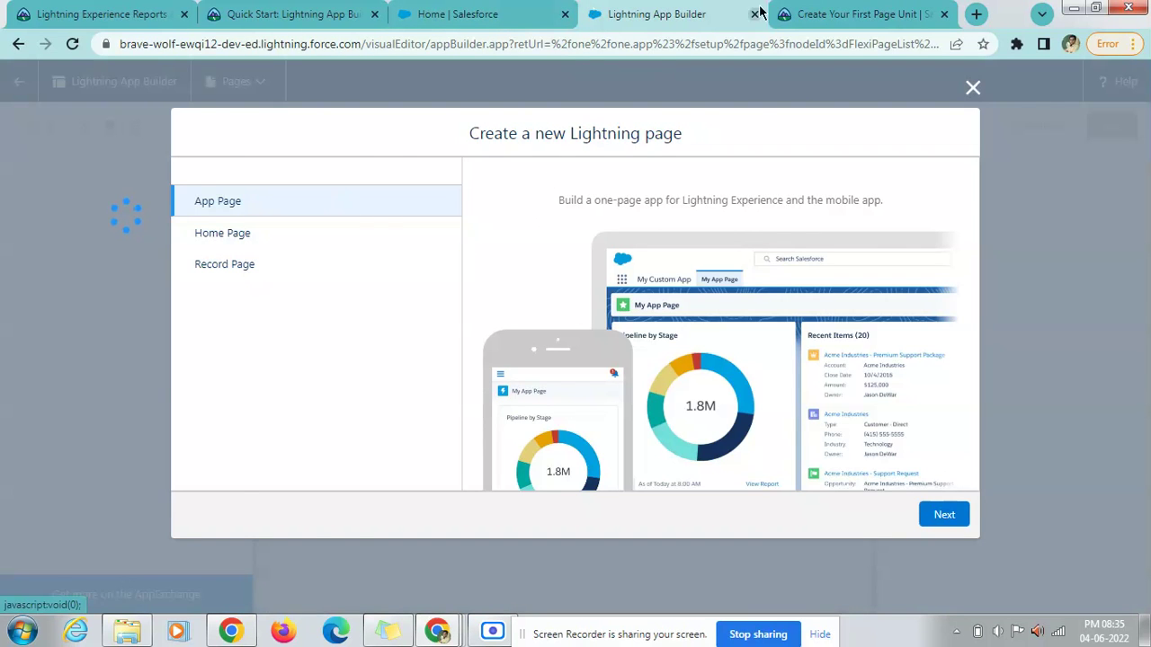
left_click(854, 13)
left_click(631, 11)
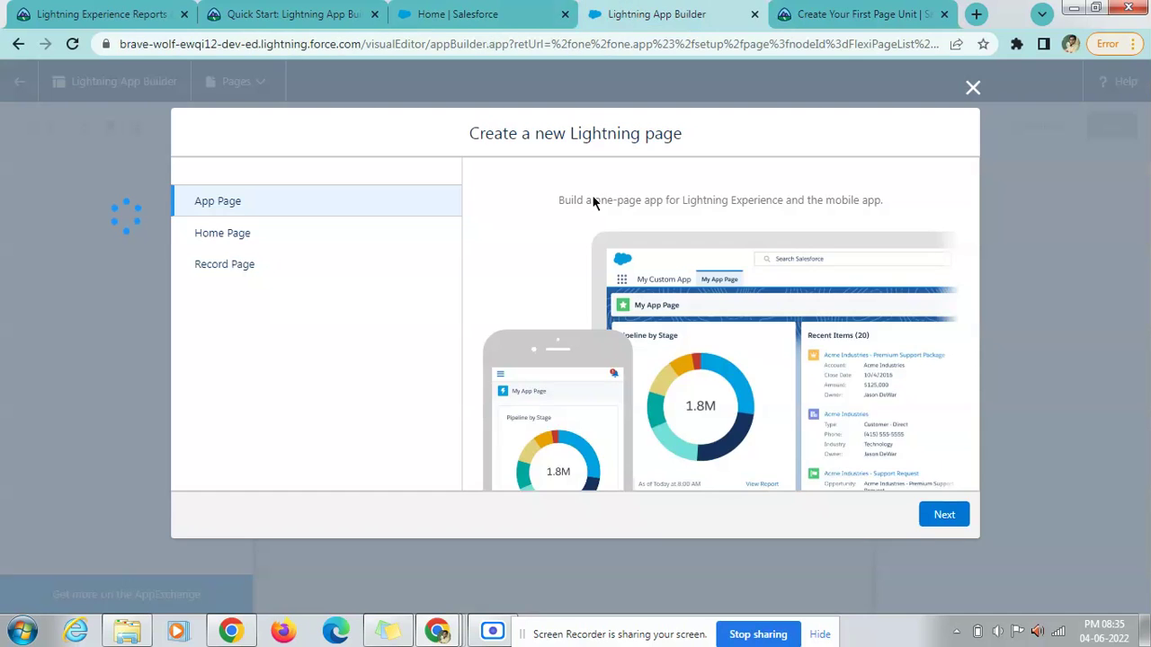
left_click(944, 514)
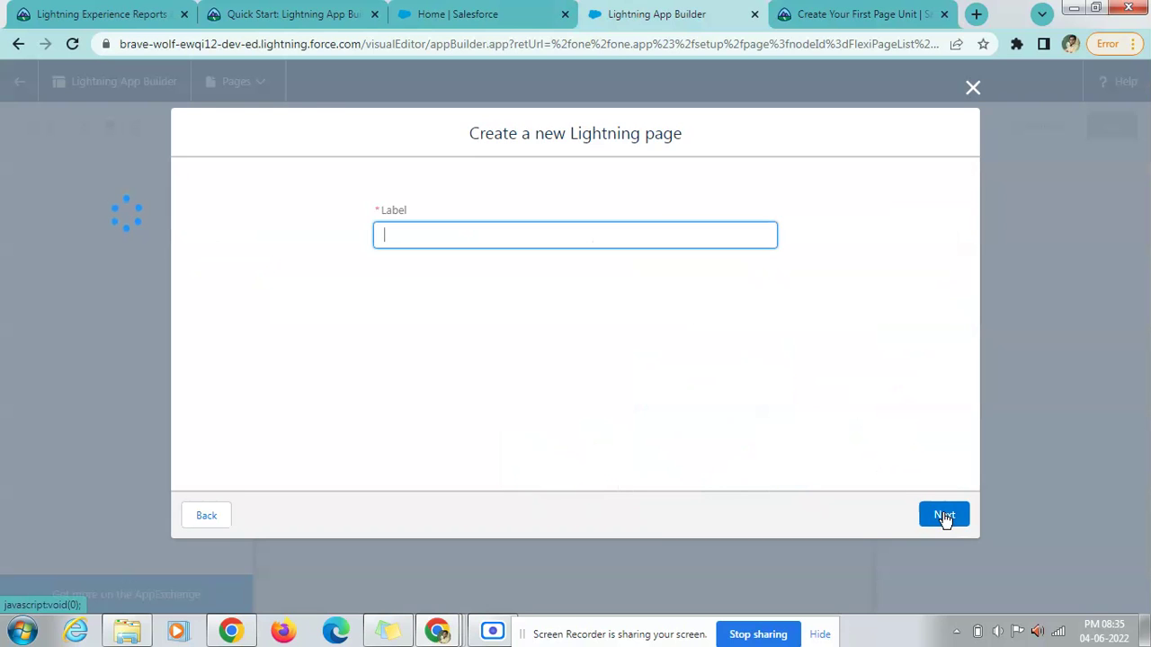
Label the new Lightning page "Field Sales App", copying the name from the Trailhead instructions, and continue to the template choice.
left_click(854, 13)
left_click_drag(222, 244, 313, 245)
key("ctrl+c")
left_click(656, 14)
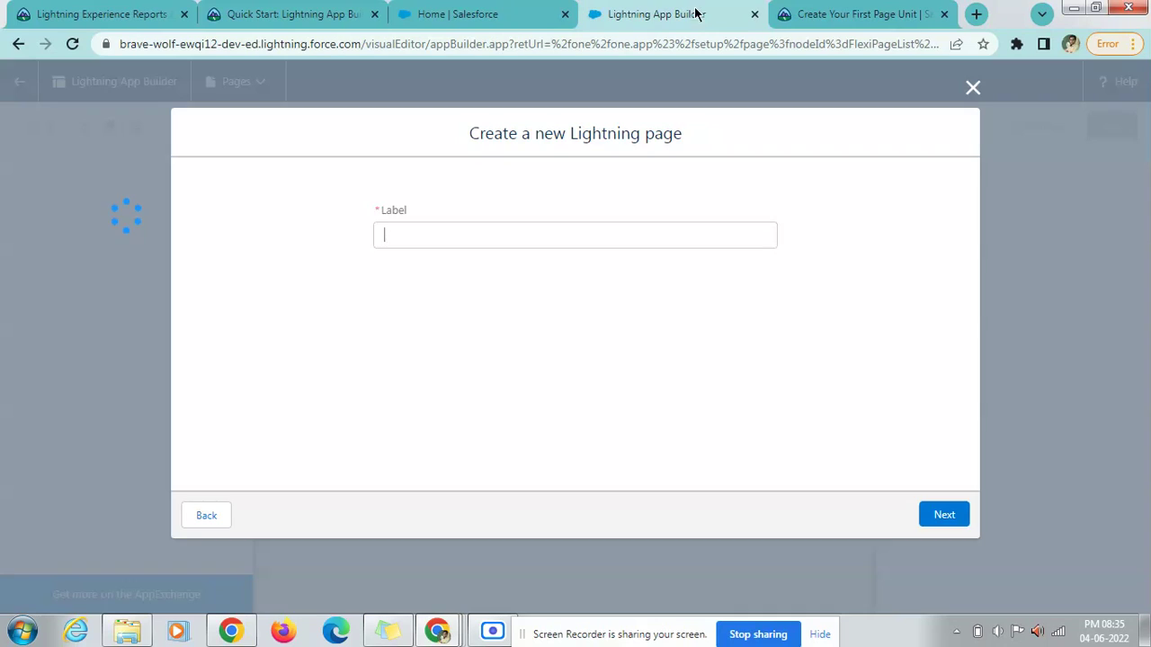
key("ctrl+v")
left_click(708, 324)
left_click(933, 522)
Select the Two Regions template for the Field Sales App page and finish creating it.
left_click(854, 13)
left_click_drag(137, 267, 359, 225)
left_click(657, 14)
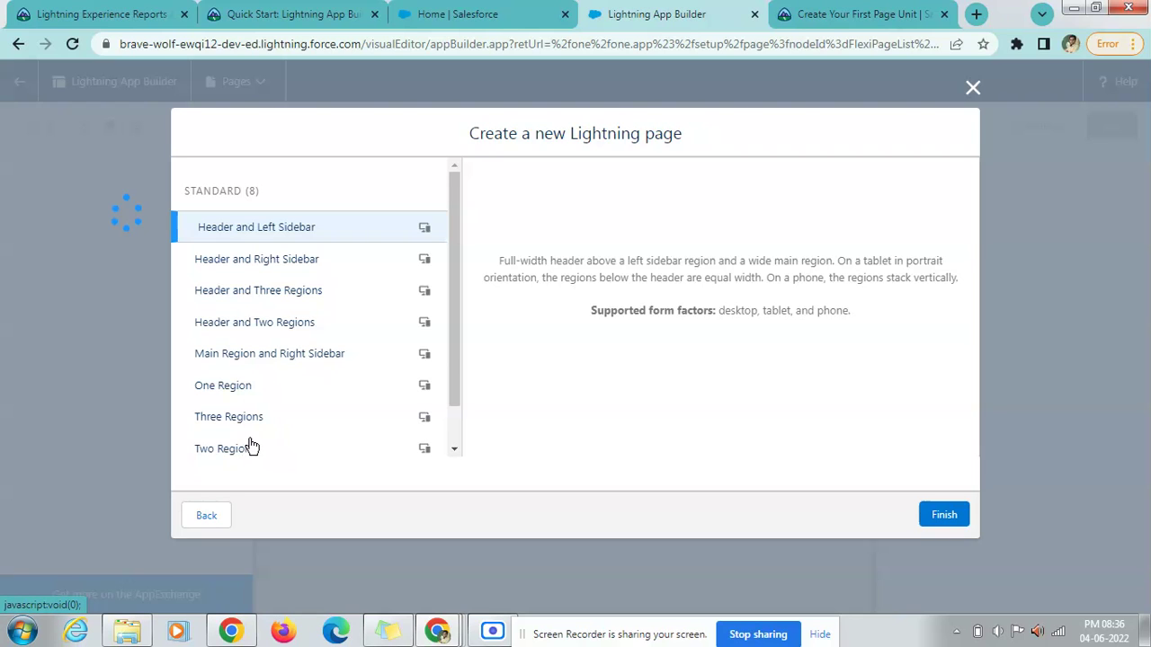
left_click(836, 21)
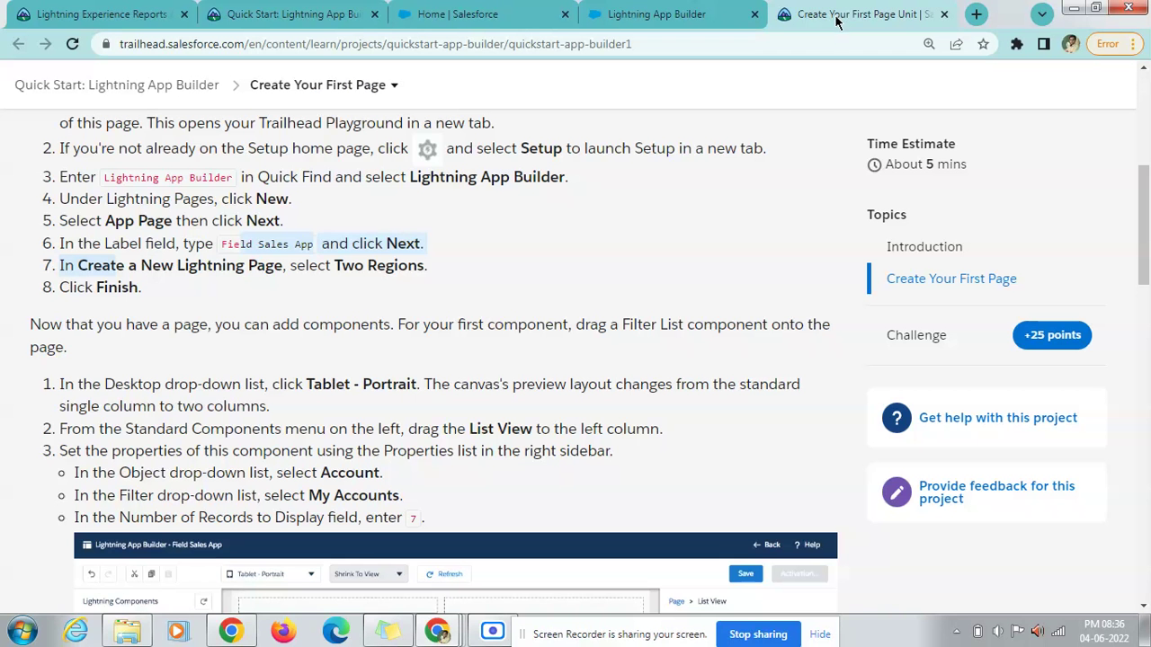
left_click_drag(340, 261, 380, 264)
left_click(376, 268)
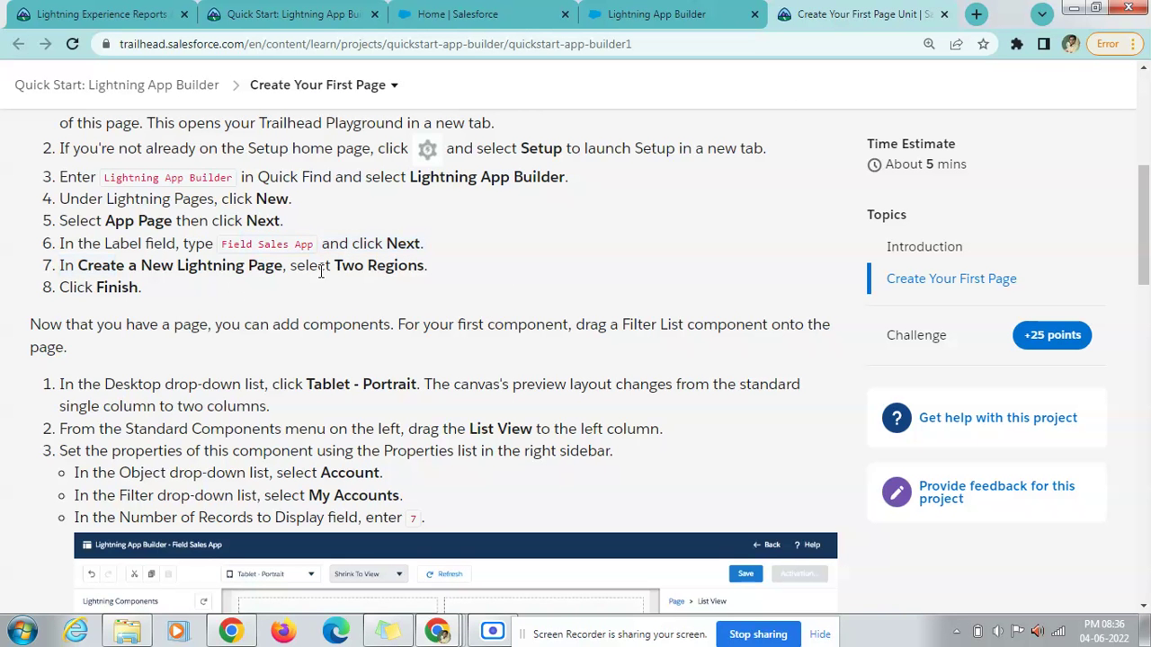
left_click(654, 12)
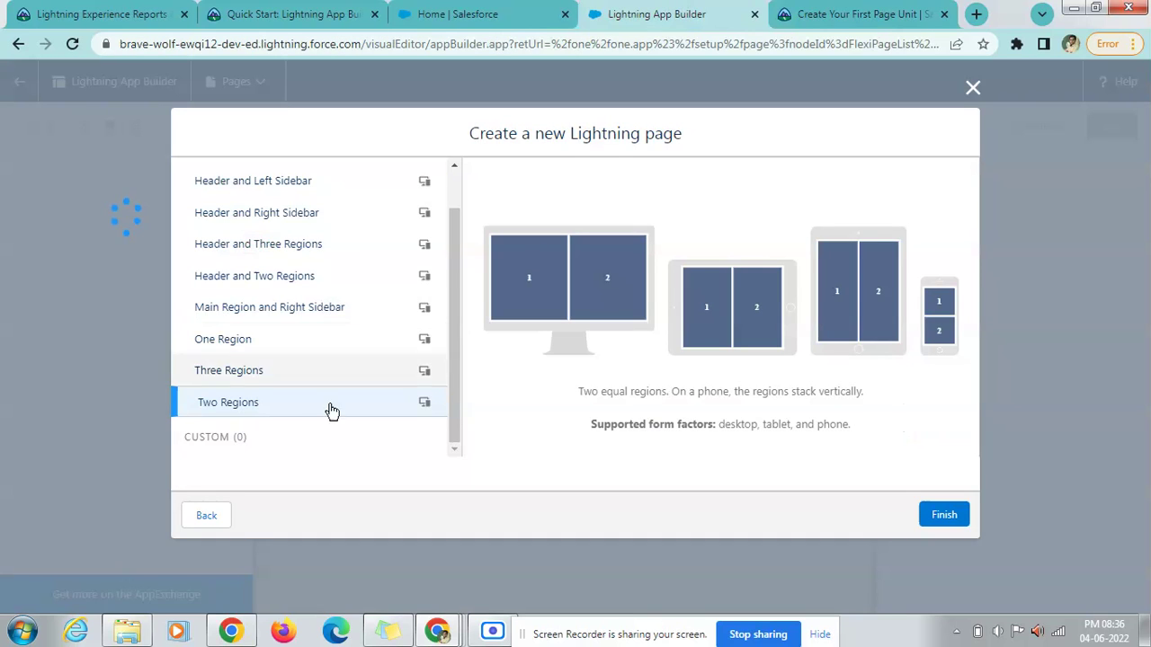
left_click(845, 15)
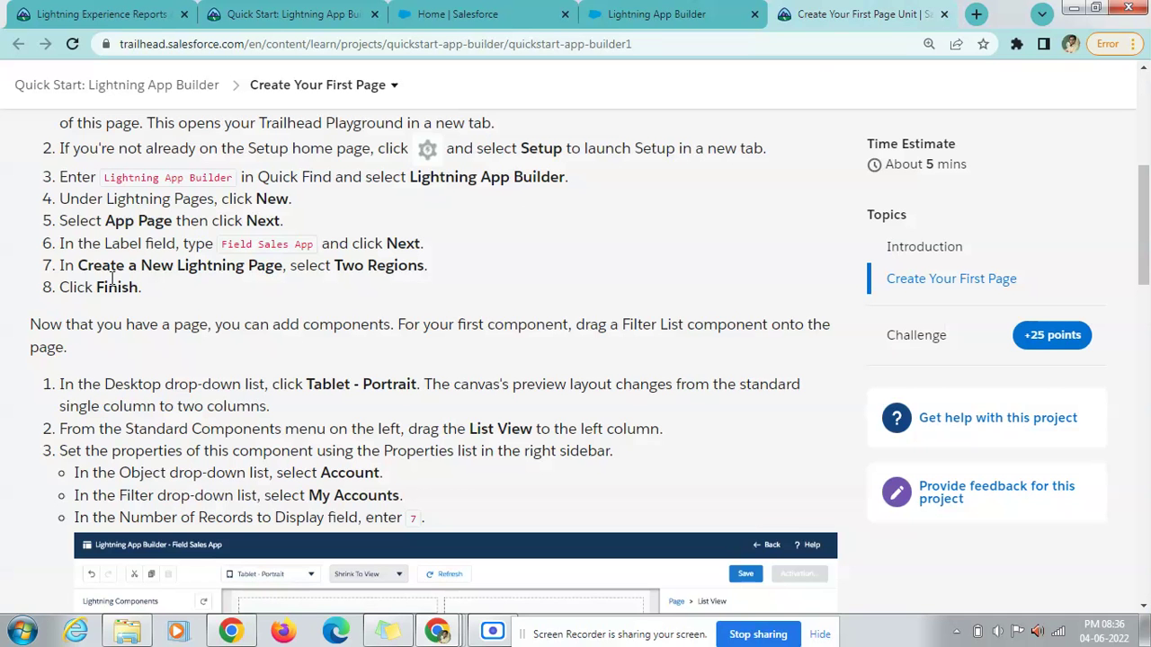
left_click(615, 11)
left_click(951, 514)
Switch the canvas preview from Desktop to Tablet - Portrait and dismiss the tip about adding components.
left_click(856, 13)
scroll(81, 337, "down", 1)
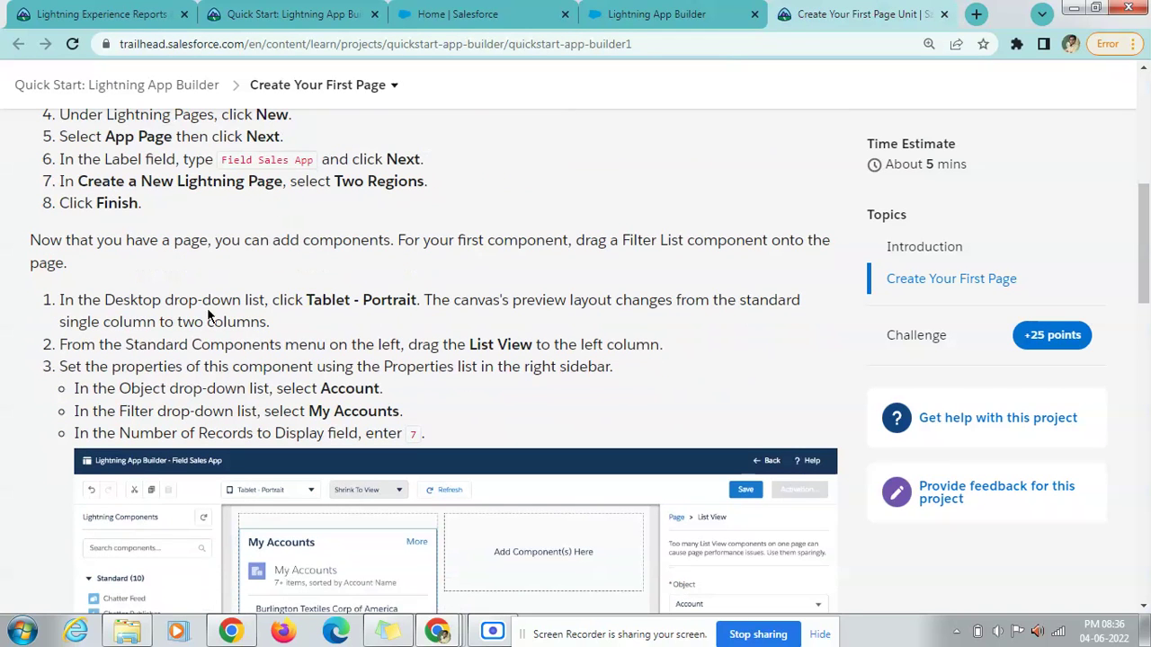
left_click_drag(306, 299, 416, 300)
left_click(637, 10)
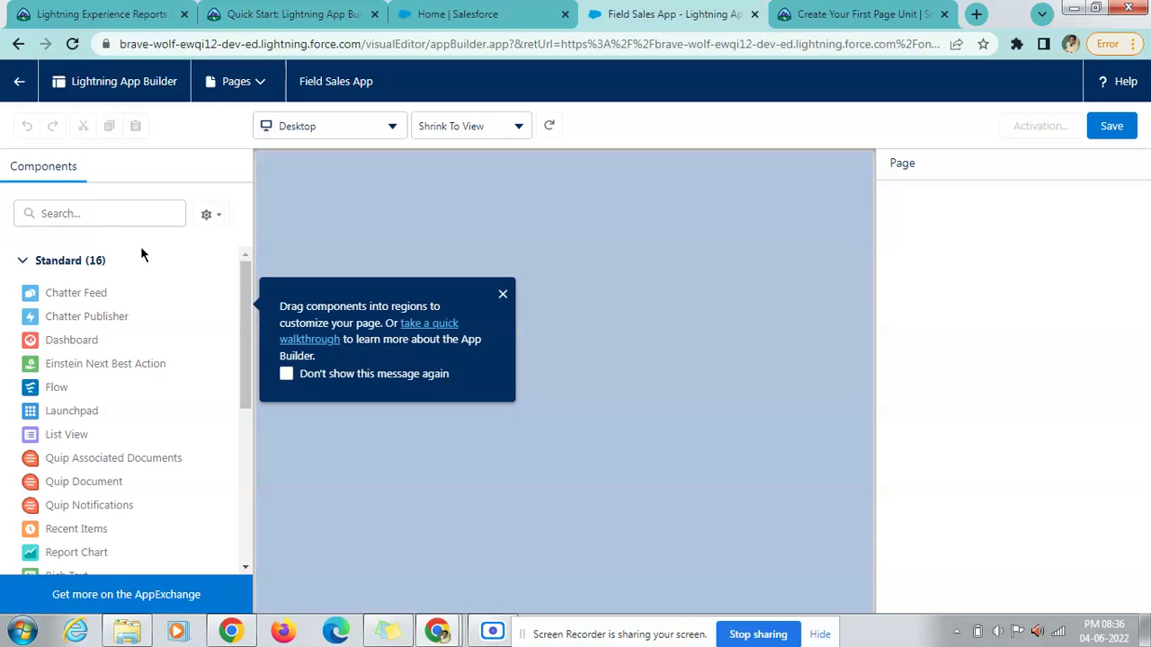
left_click(460, 131)
left_click(678, 120)
left_click(850, 14)
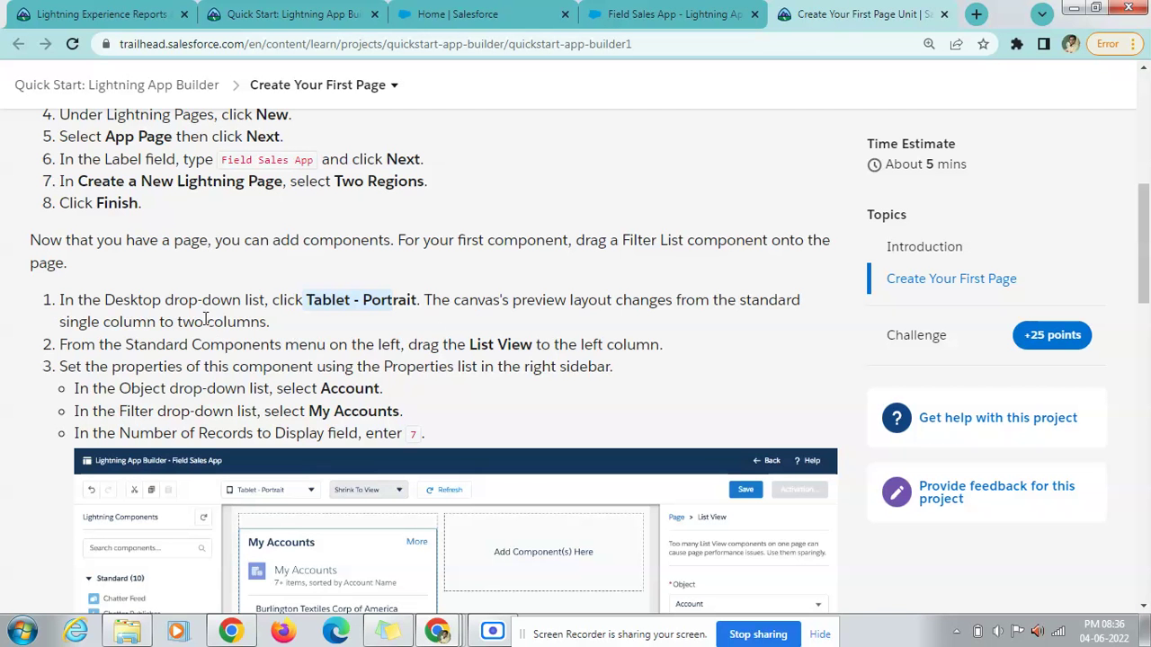
double_click(135, 299)
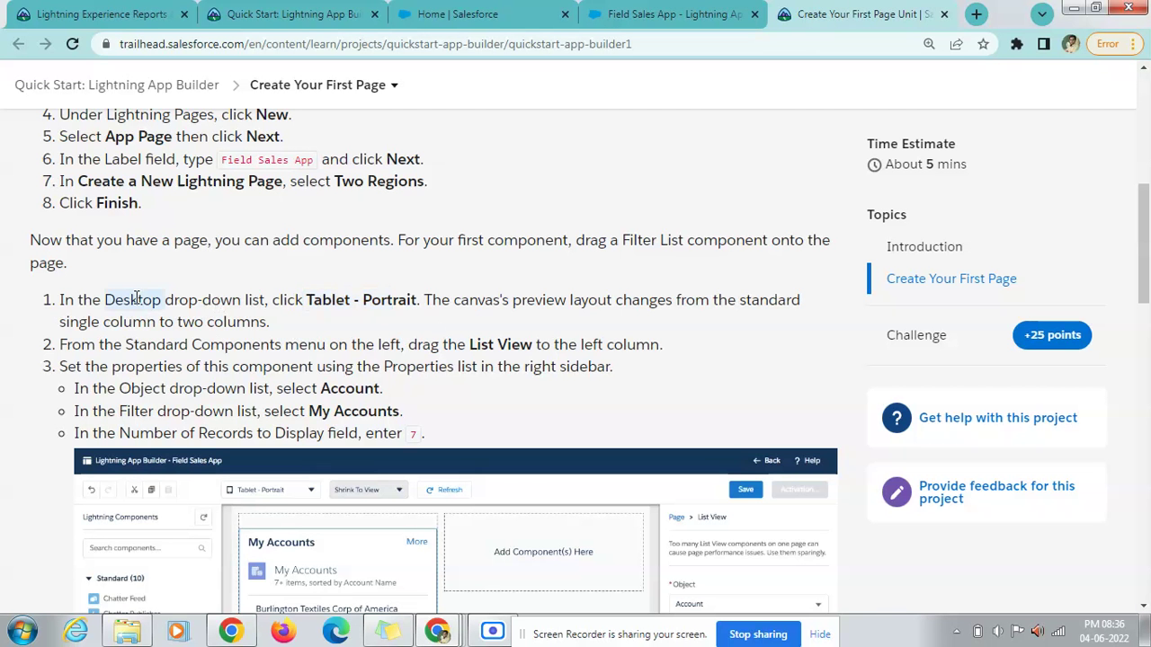
left_click(674, 13)
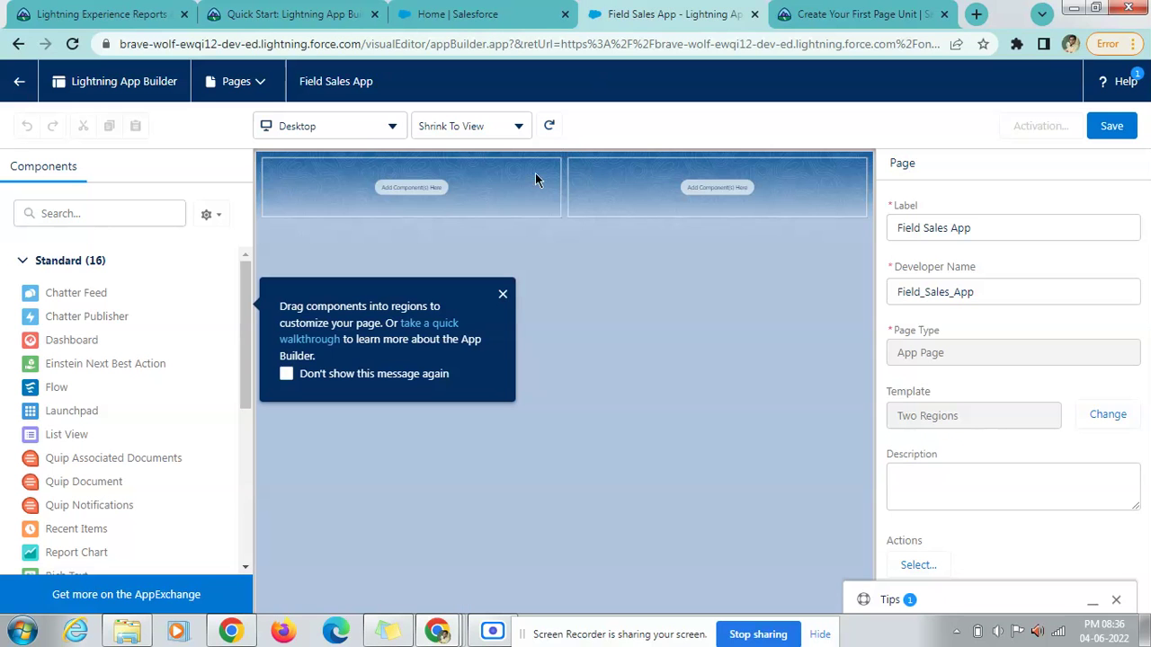
left_click(350, 127)
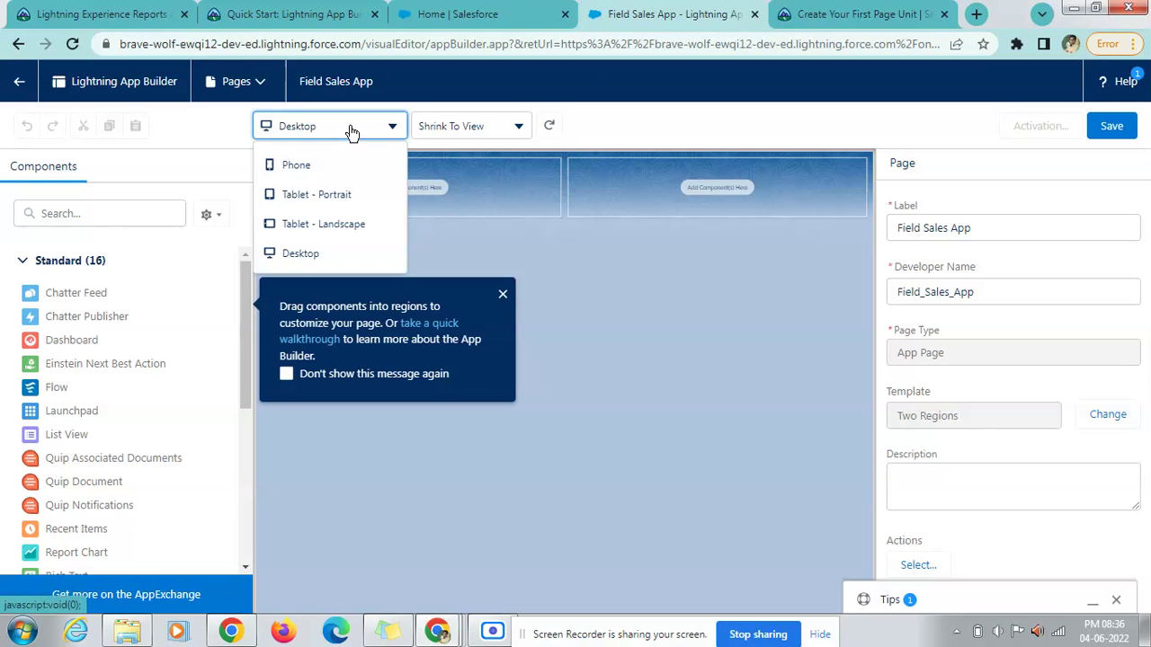
left_click(350, 196)
left_click(801, 14)
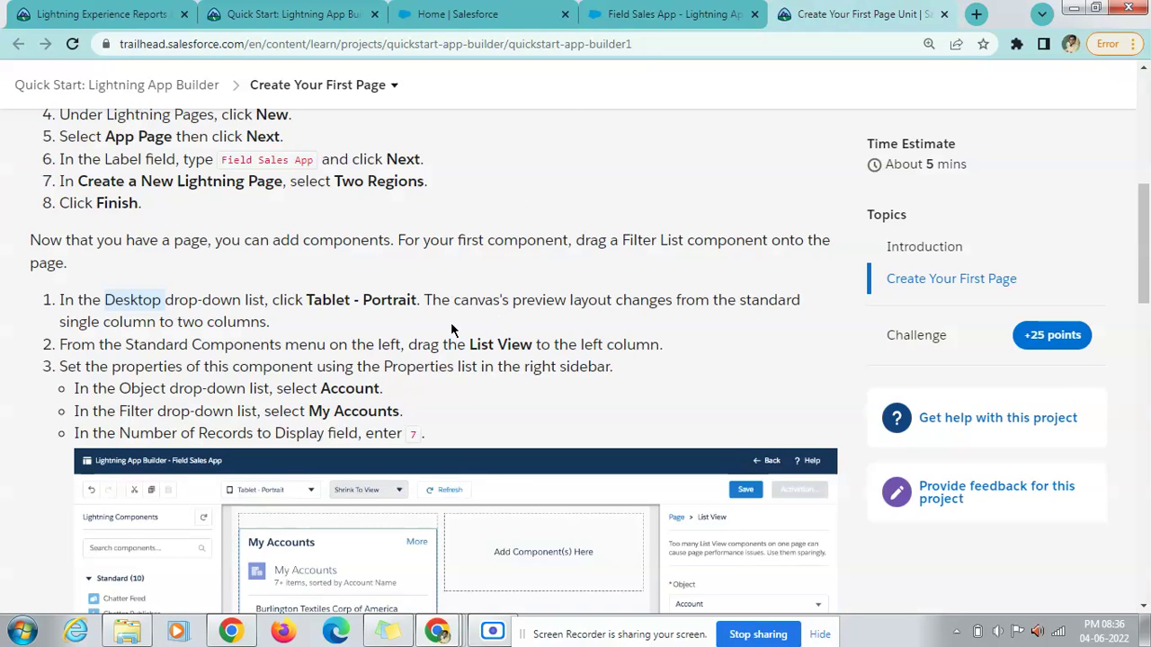
left_click(662, 13)
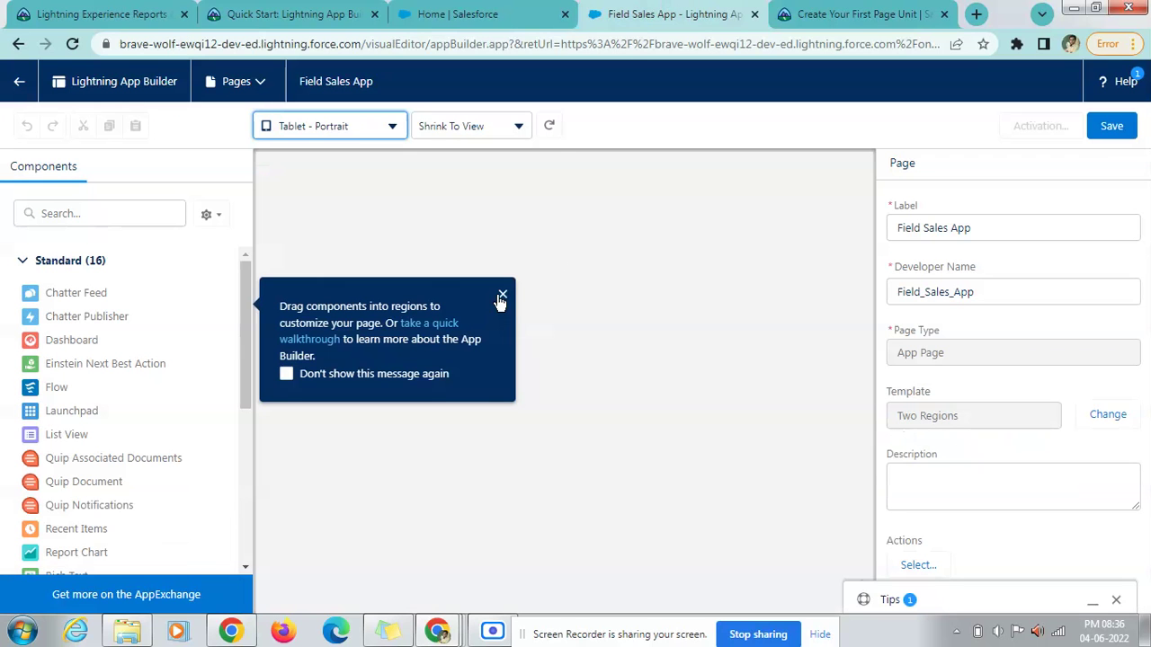
Copy the component name "List View" from the Trailhead instructions and search the Lightning App Builder components for it.
left_click(799, 11)
scroll(229, 378, "down", 1)
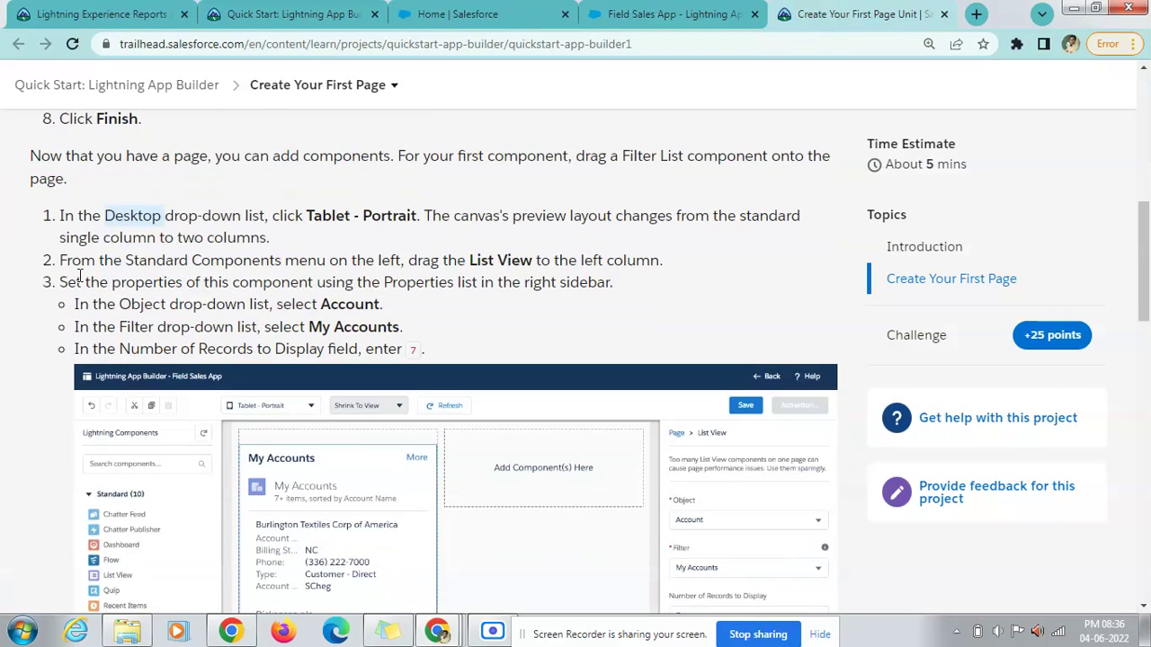
left_click_drag(127, 261, 261, 258)
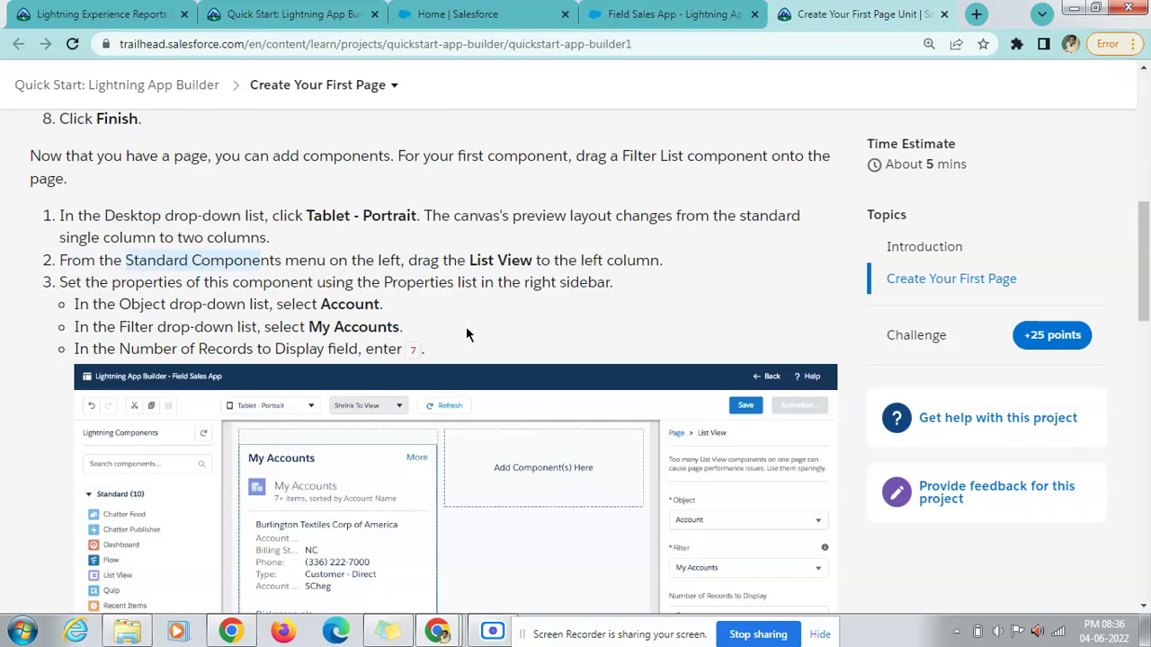
left_click(614, 20)
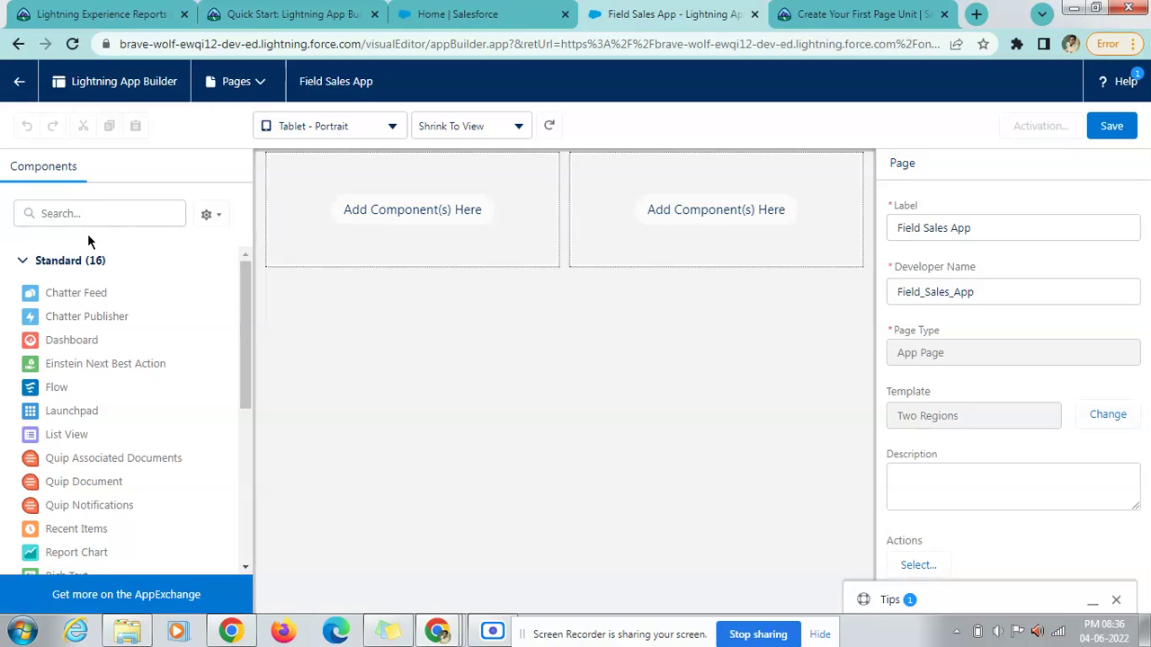
left_click(791, 11)
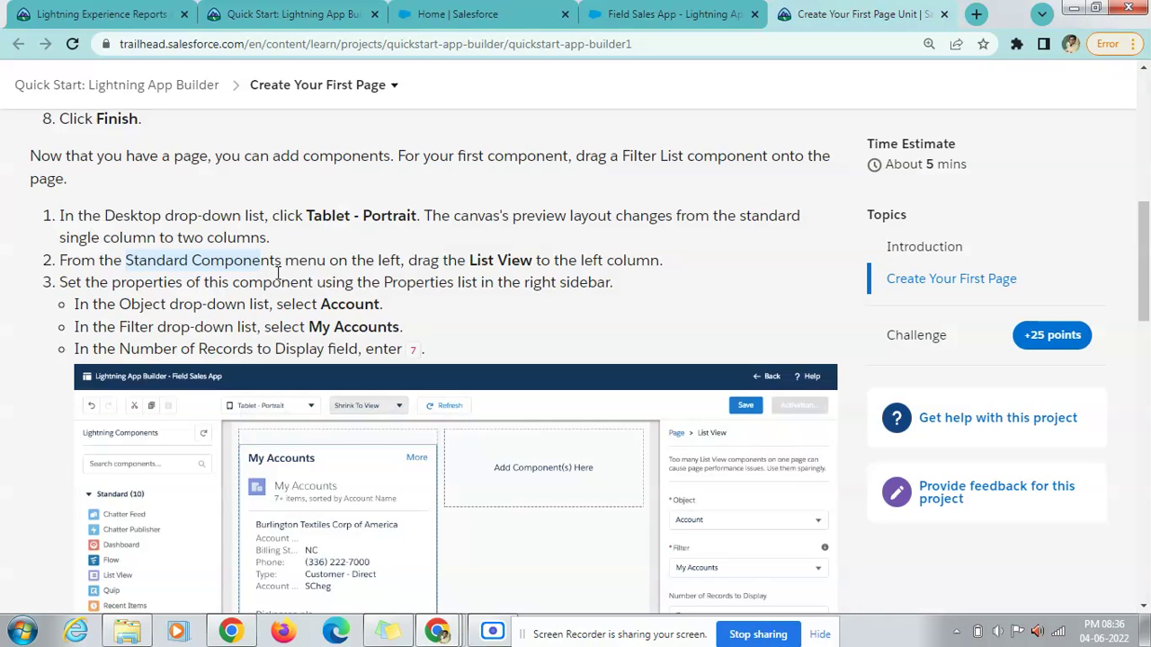
left_click_drag(465, 259, 534, 261)
key("ctrl+c")
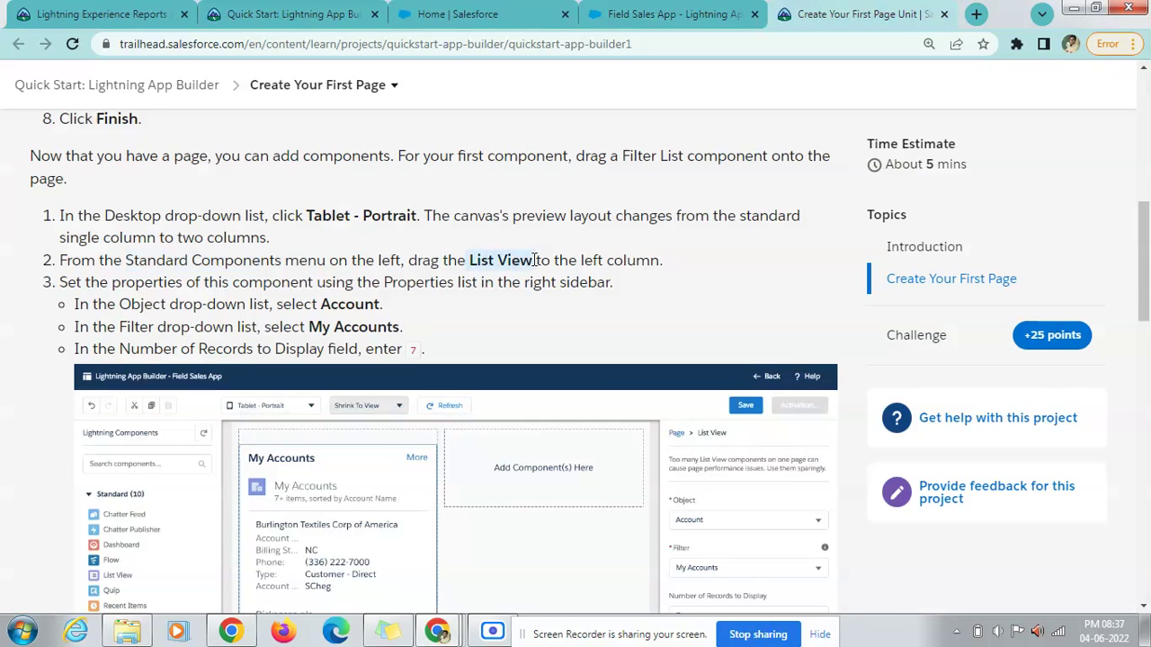
left_click(683, 14)
left_click(114, 216)
key("ctrl+v")
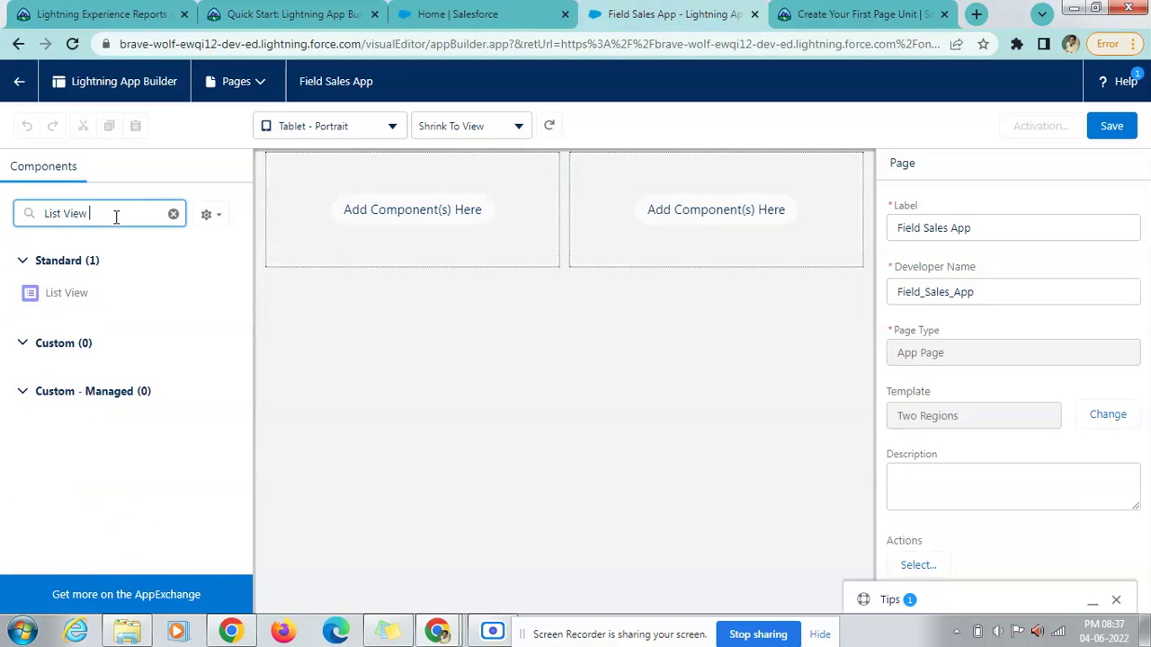
Check the required column in the Trailhead instructions and add the List View component to the left region of the page.
left_click(73, 297)
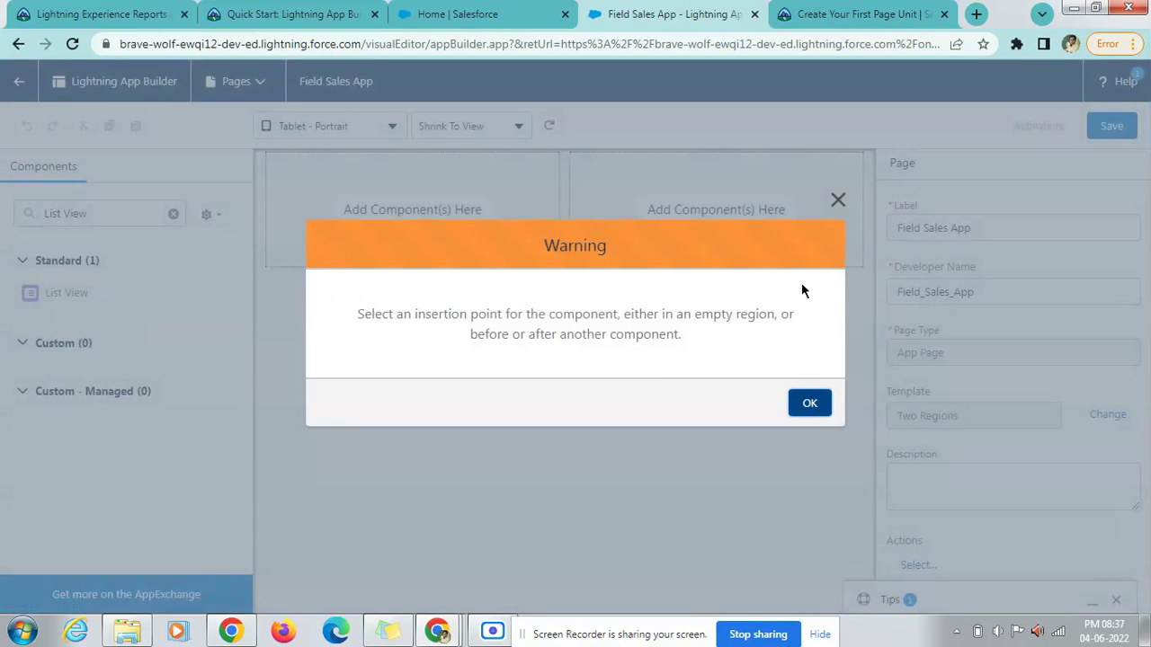
left_click(839, 200)
left_click(836, 13)
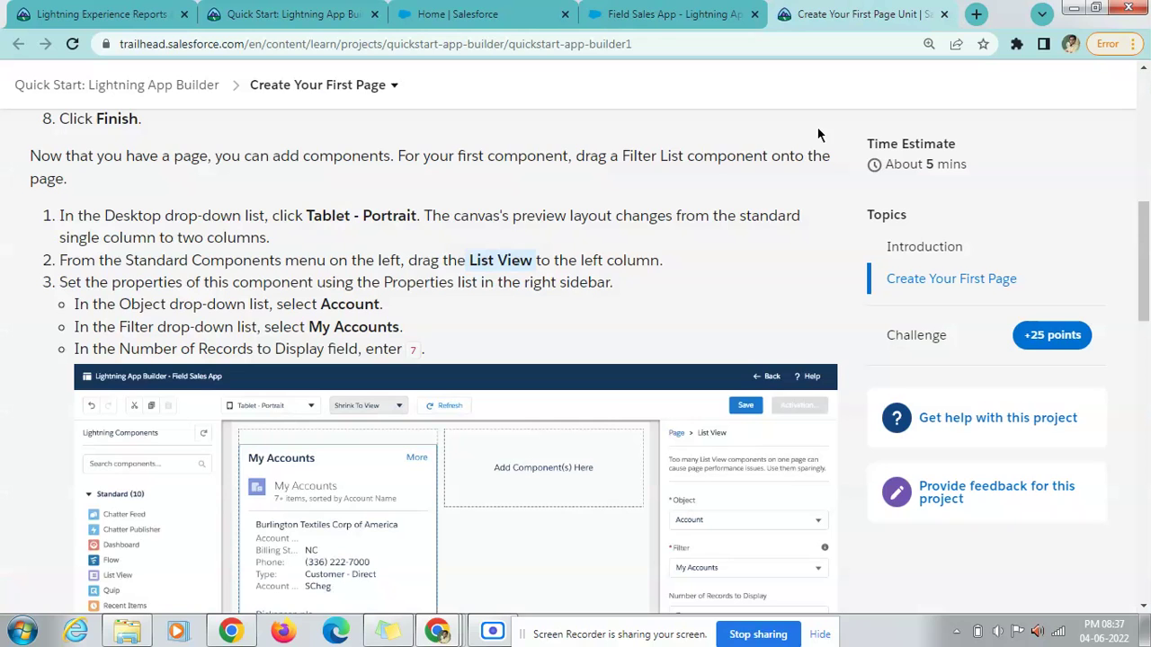
scroll(566, 400, "down", 1)
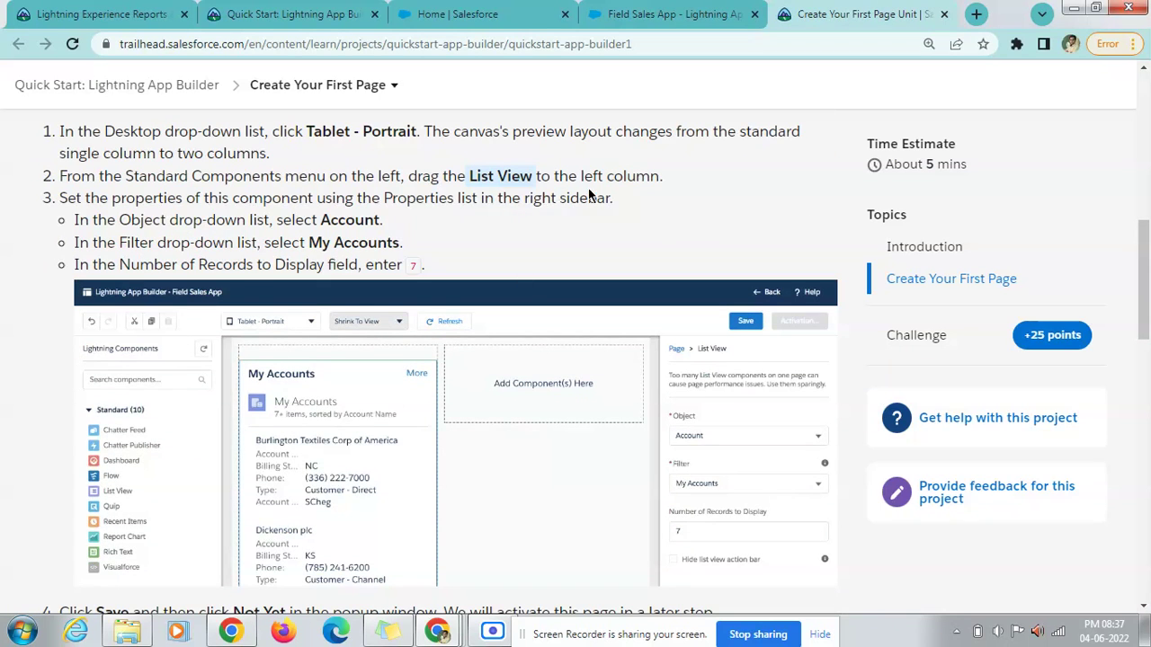
left_click(669, 14)
left_click_drag(68, 294, 454, 270)
Read the Trailhead instructions on setting the List View properties and saving the page, and return to the Field Sales App page.
left_click(867, 14)
scroll(605, 334, "down", 4)
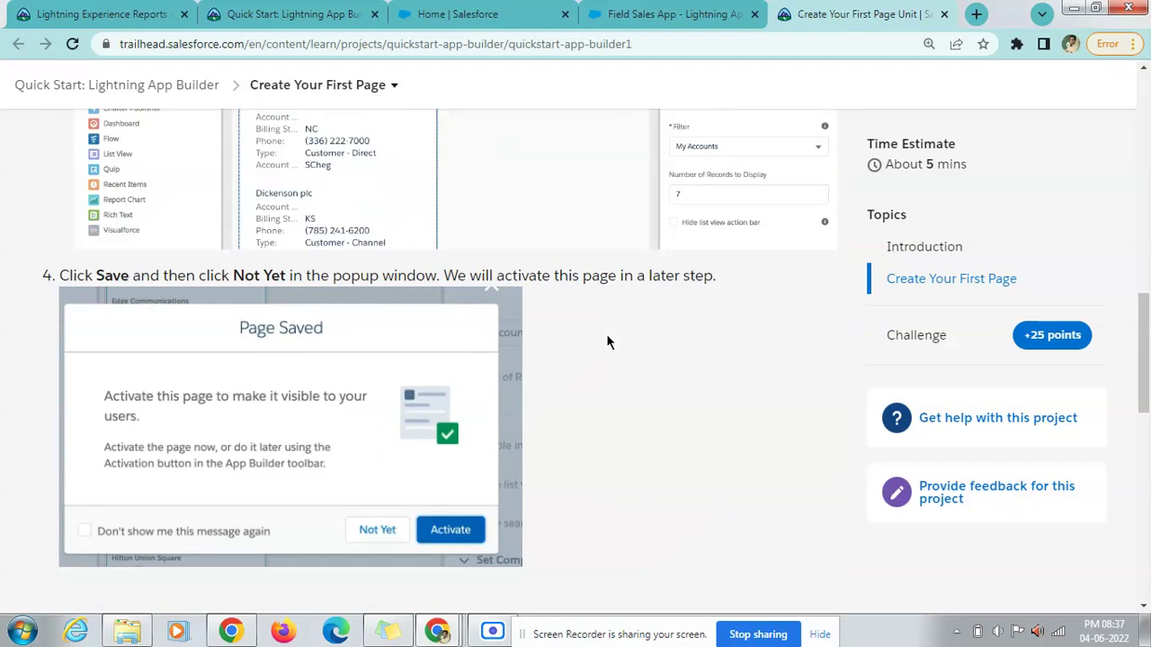
scroll(606, 342, "up", 5)
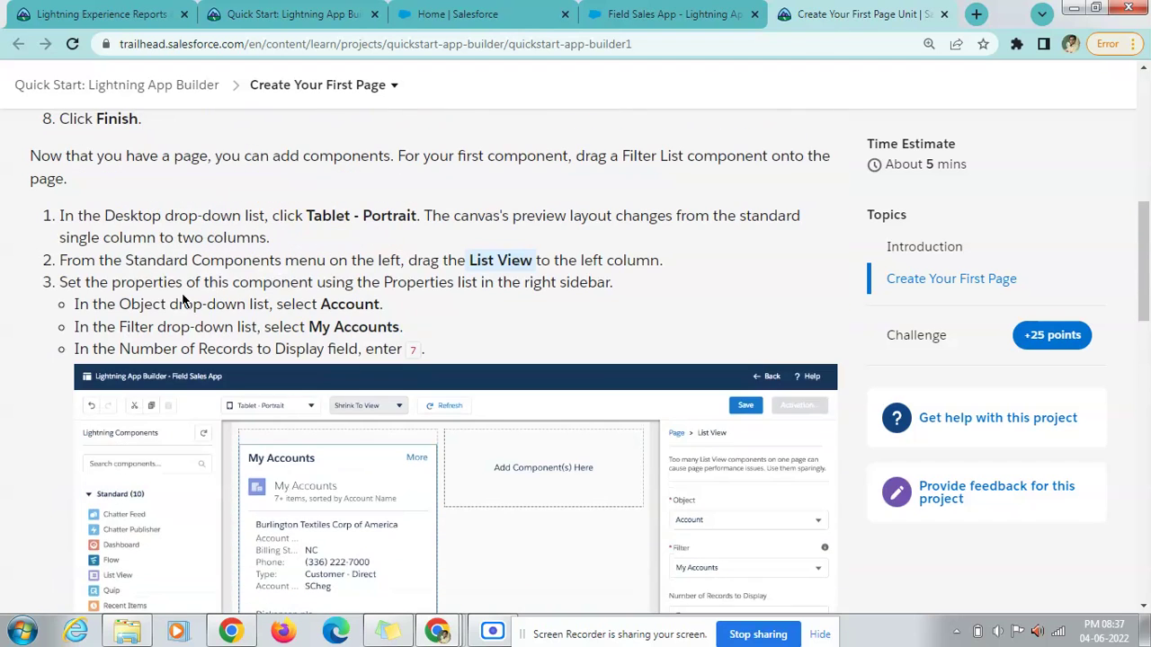
left_click_drag(111, 282, 565, 280)
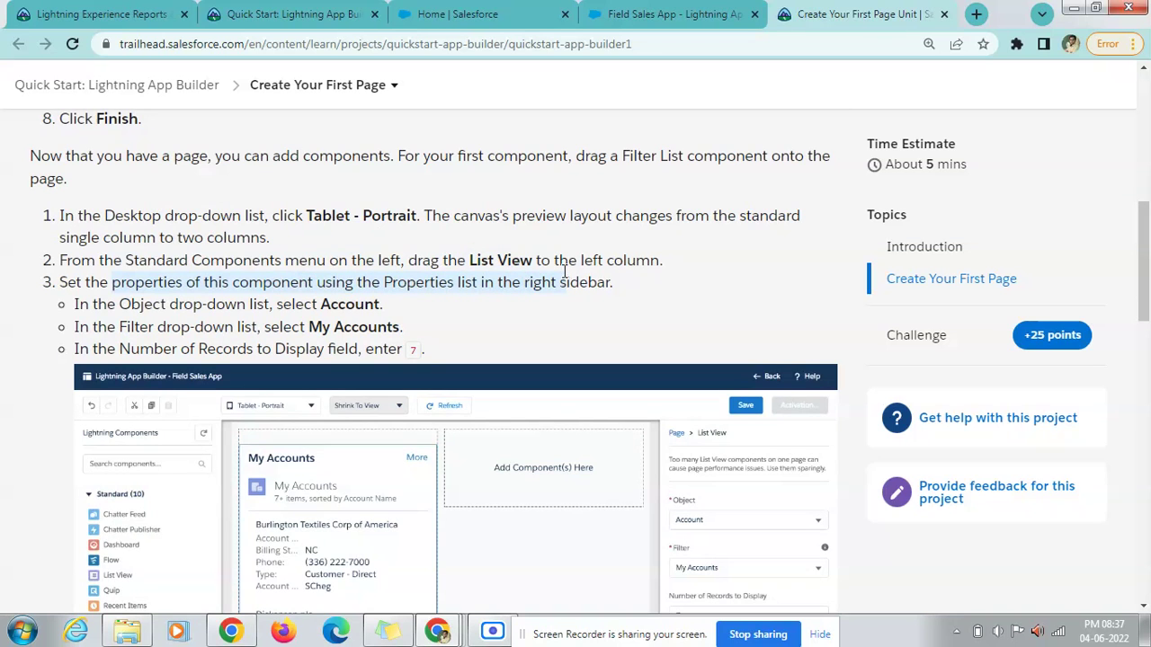
left_click(675, 13)
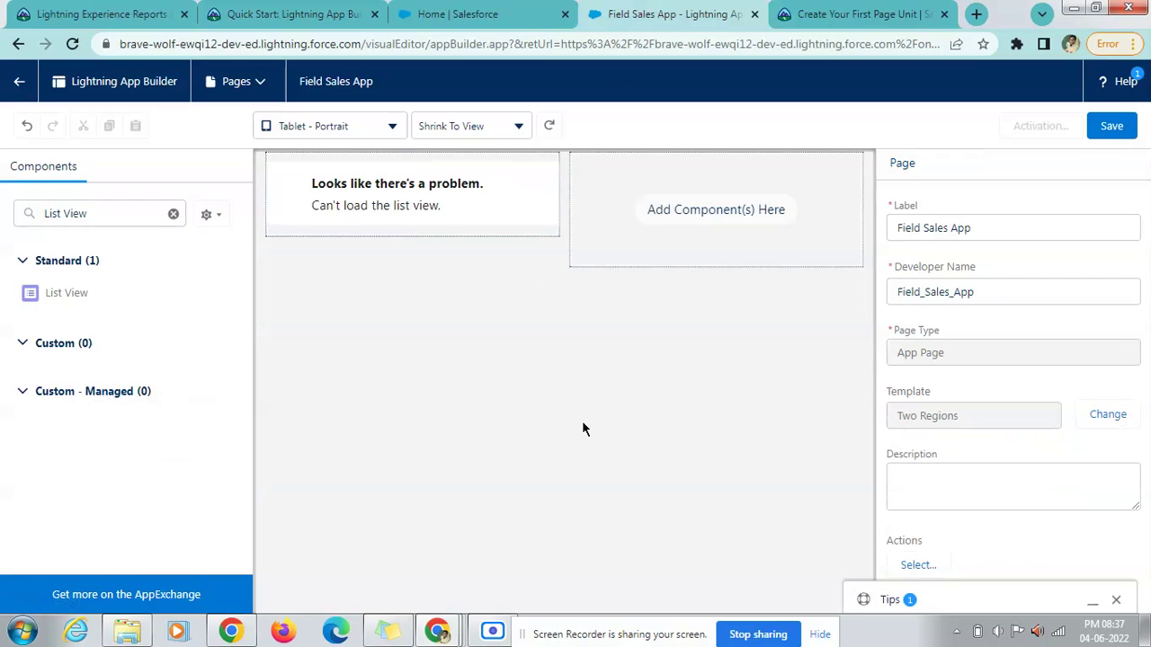
Delete the List View component from the left region and place a new List View component there.
left_click(405, 216)
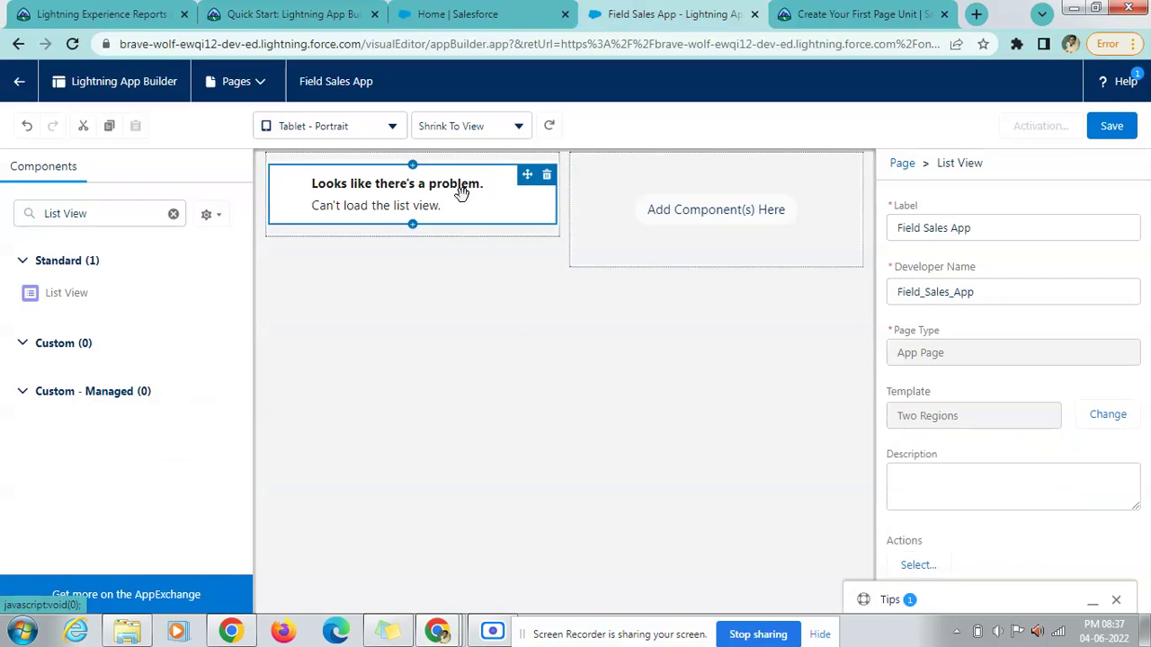
left_click_drag(79, 293, 514, 198)
left_click(545, 178)
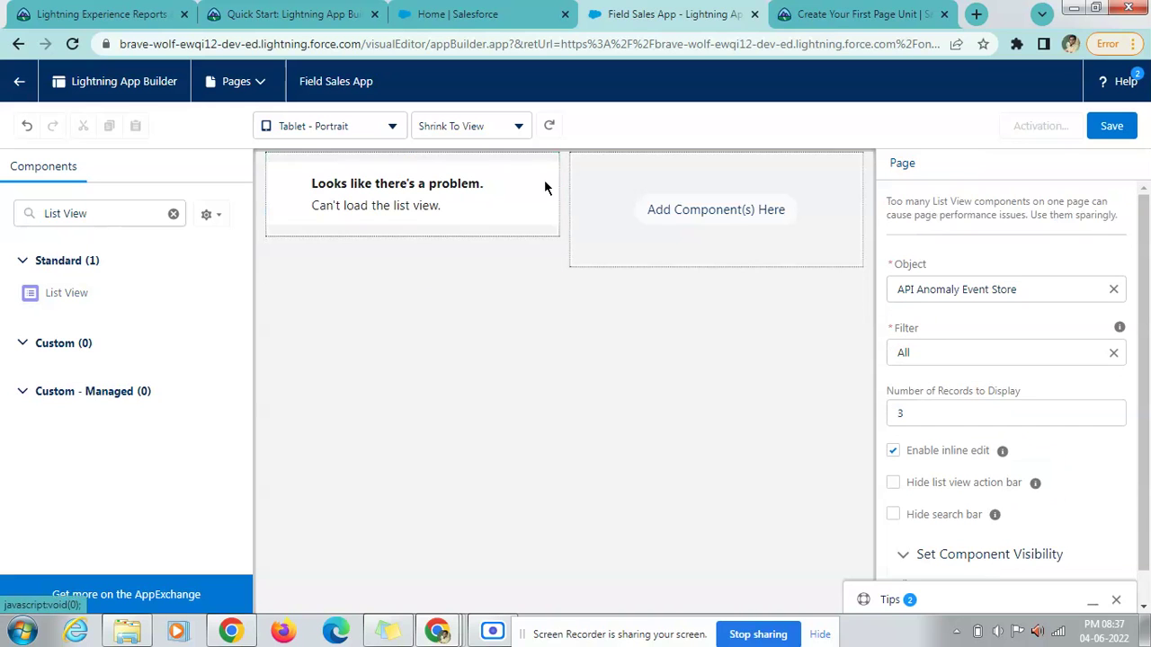
left_click(545, 173)
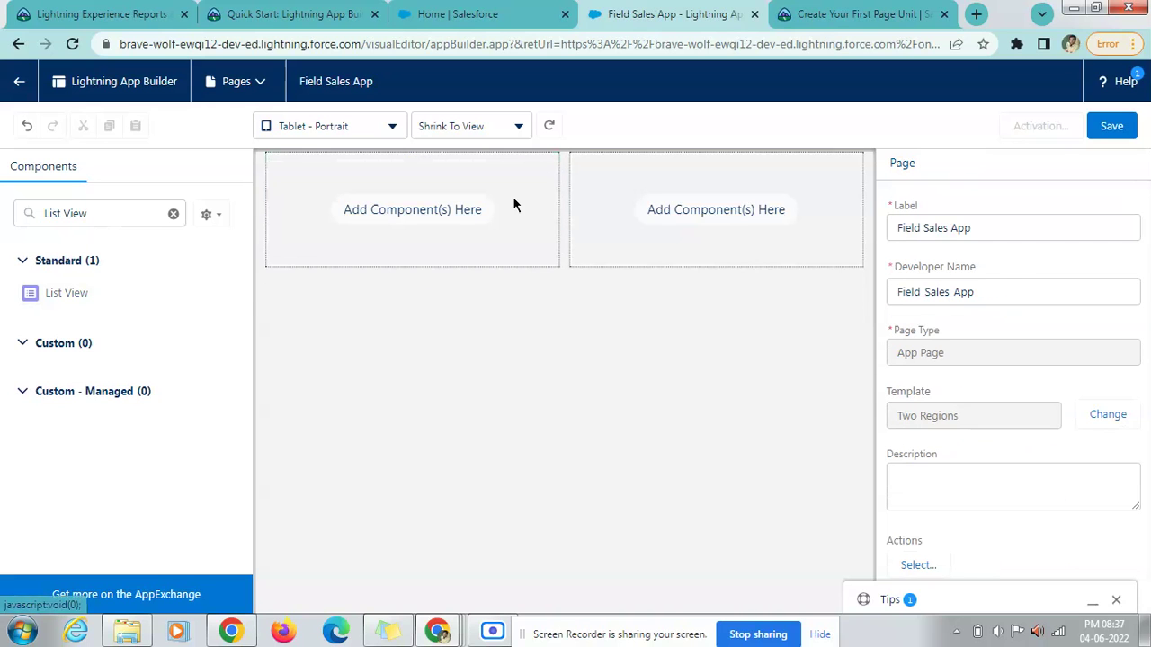
left_click_drag(79, 293, 377, 235)
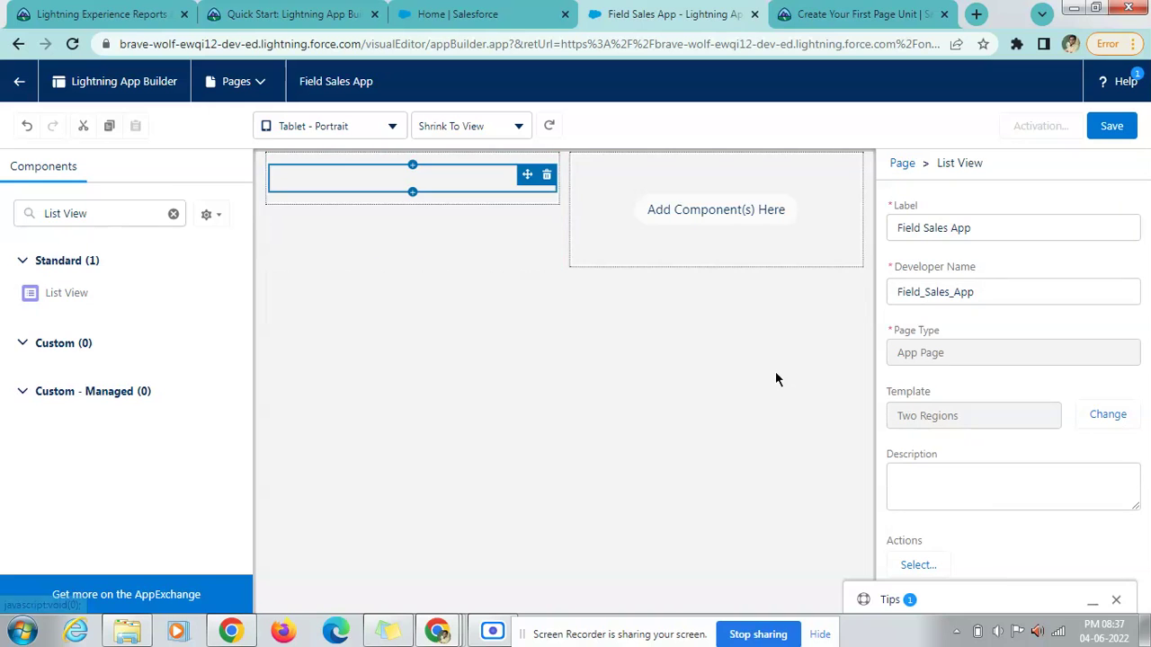
Compare the List View component's properties with the Object, Filter and record number settings described in the Trailhead instructions.
left_click(831, 9)
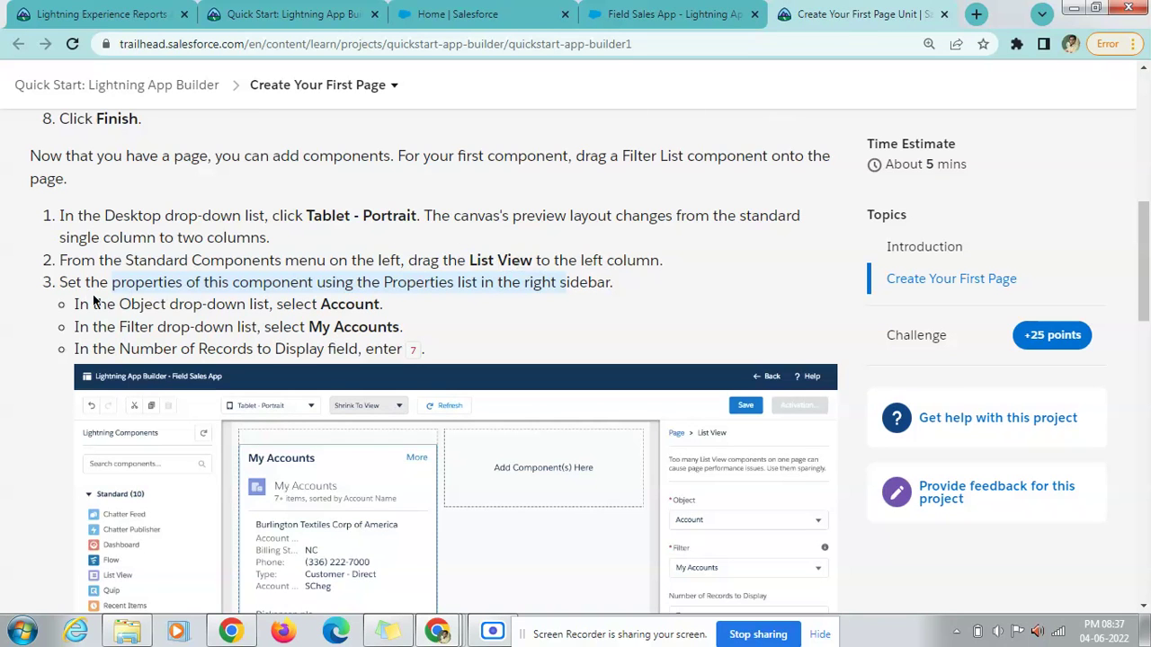
left_click(398, 282)
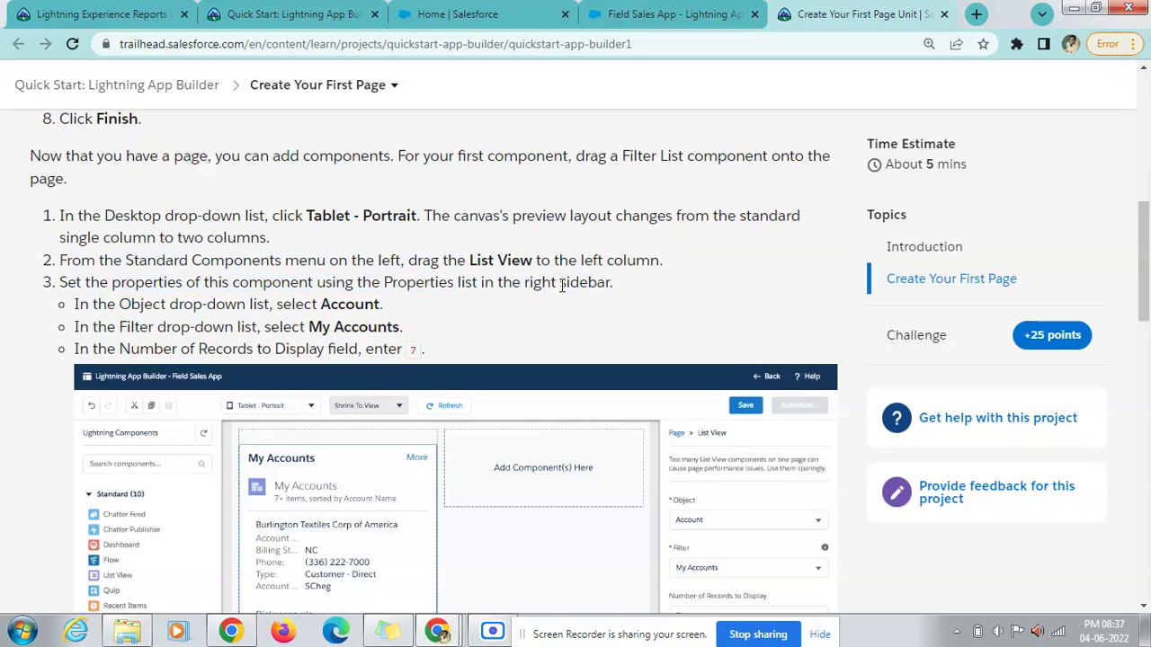
scroll(602, 346, "down", 1)
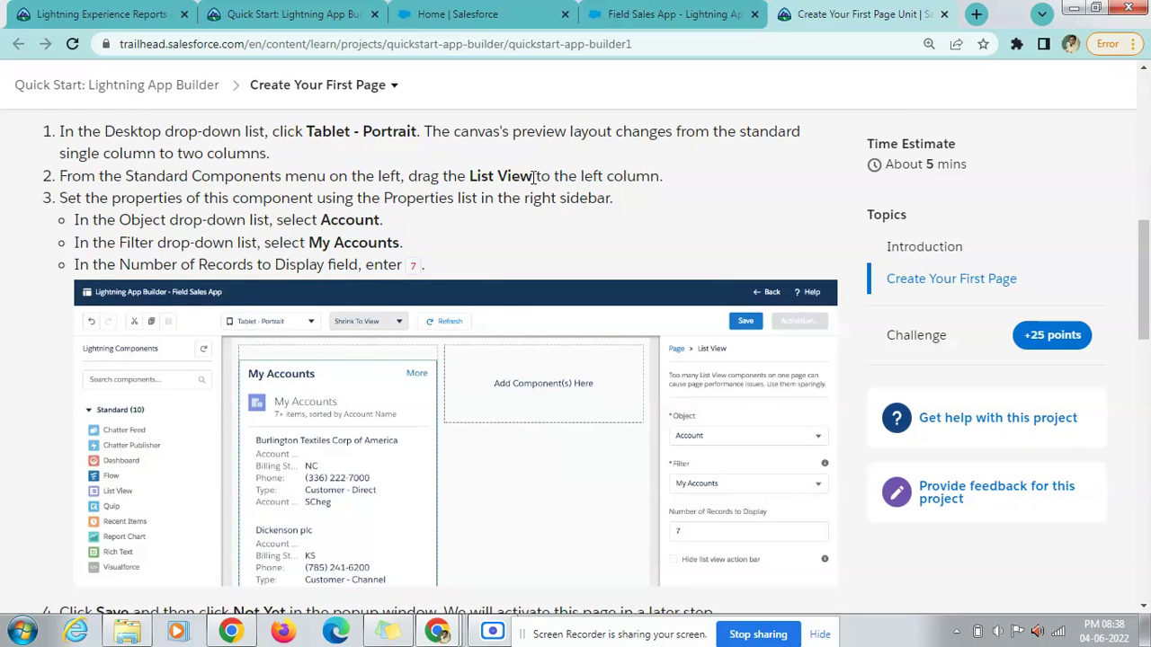
left_click(675, 14)
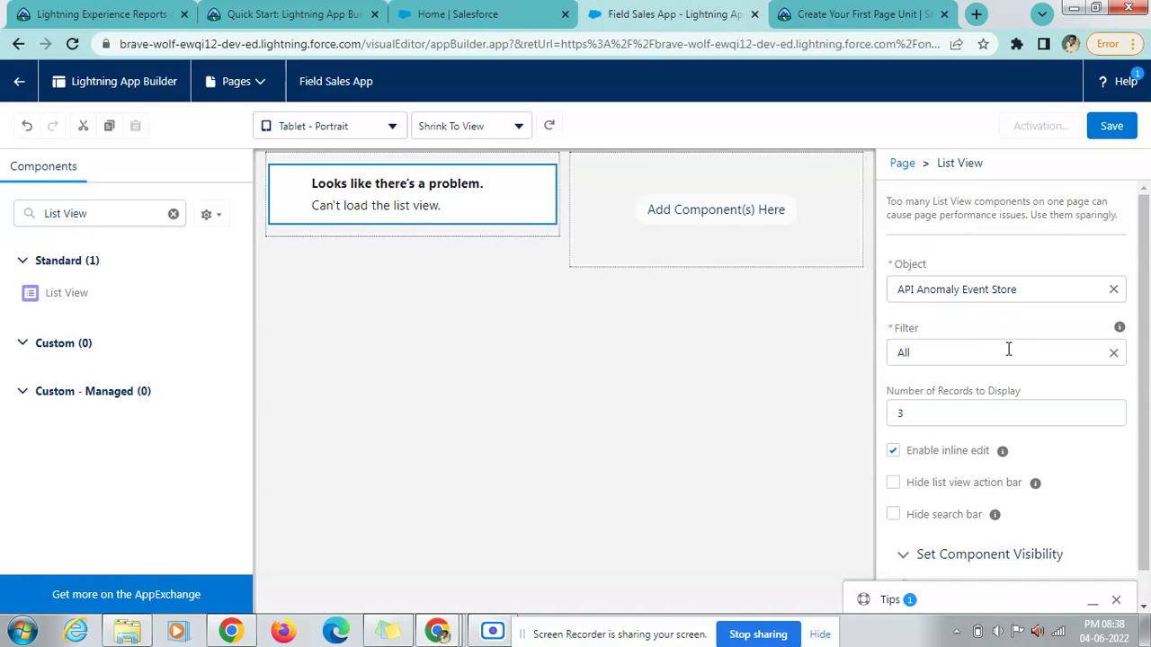
scroll(973, 429, "down", 1)
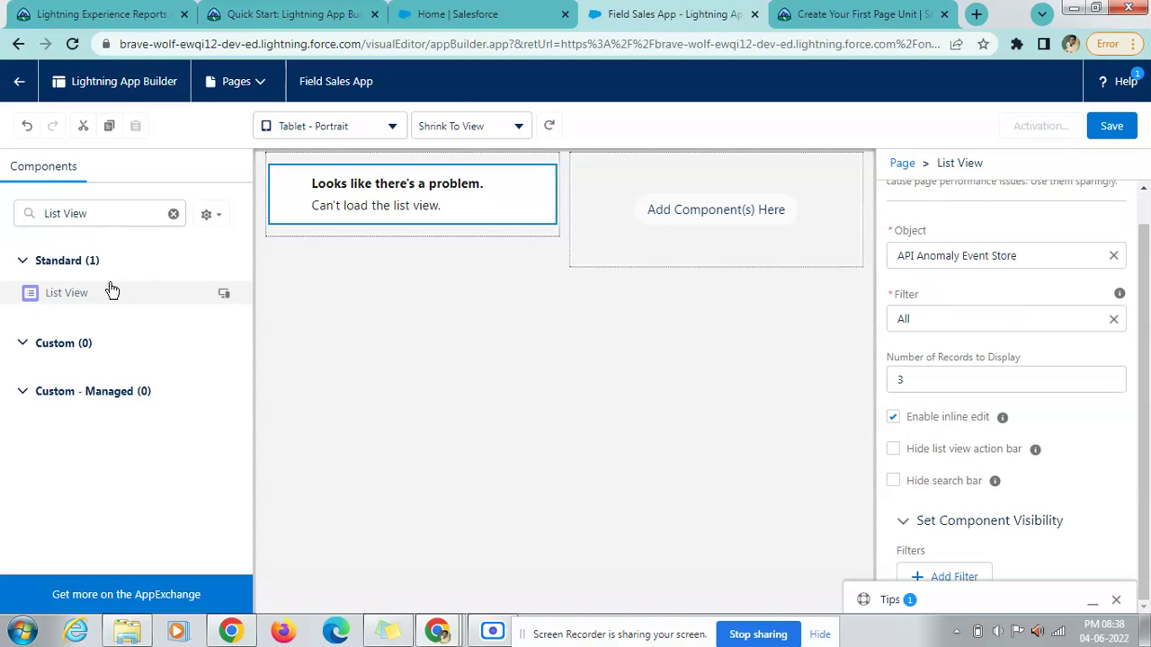
left_click(840, 7)
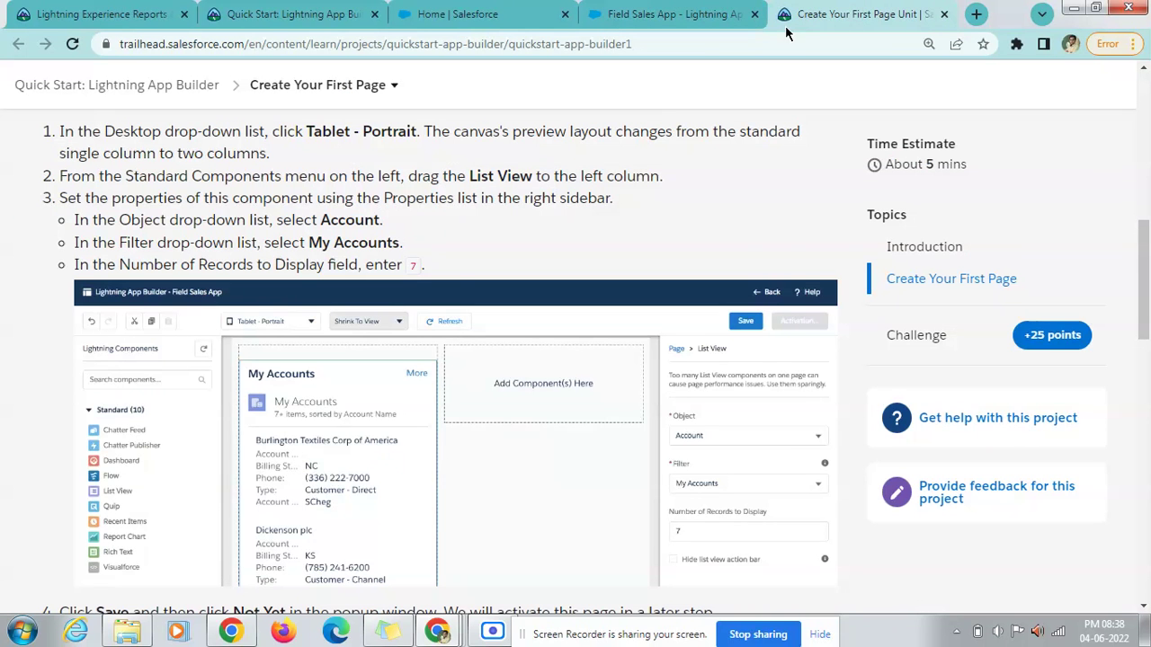
scroll(414, 279, "up", 2)
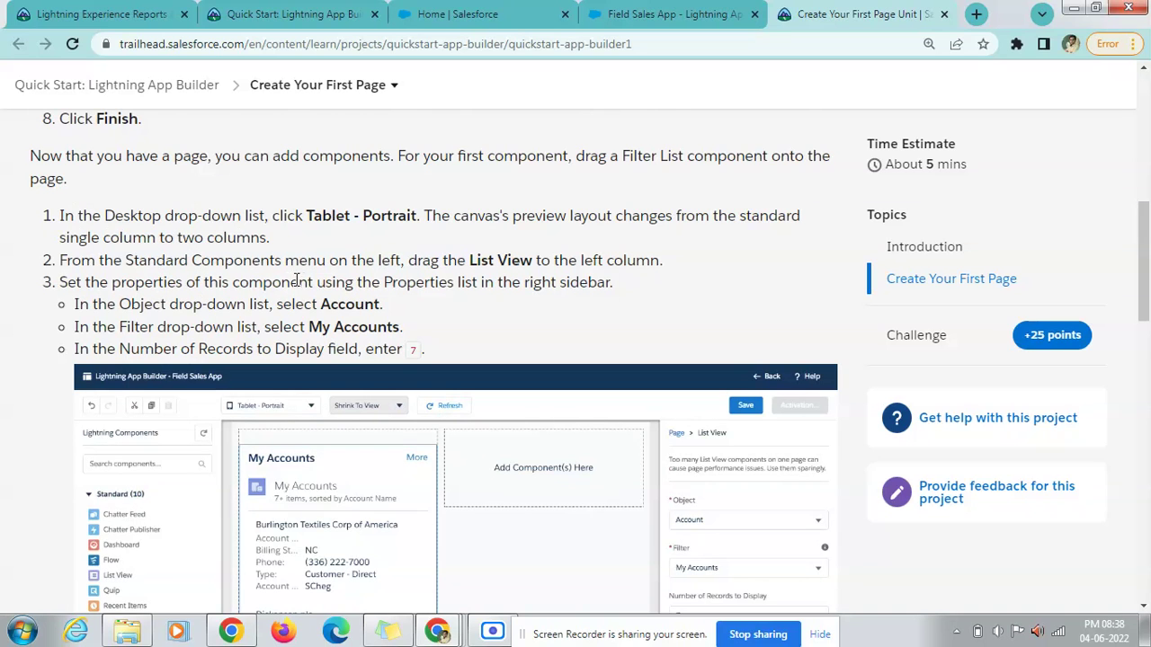
Search the Field Sales App builder page for the word "properties" and close the tips box.
double_click(133, 286)
left_click(623, 13)
key("ctrl+f")
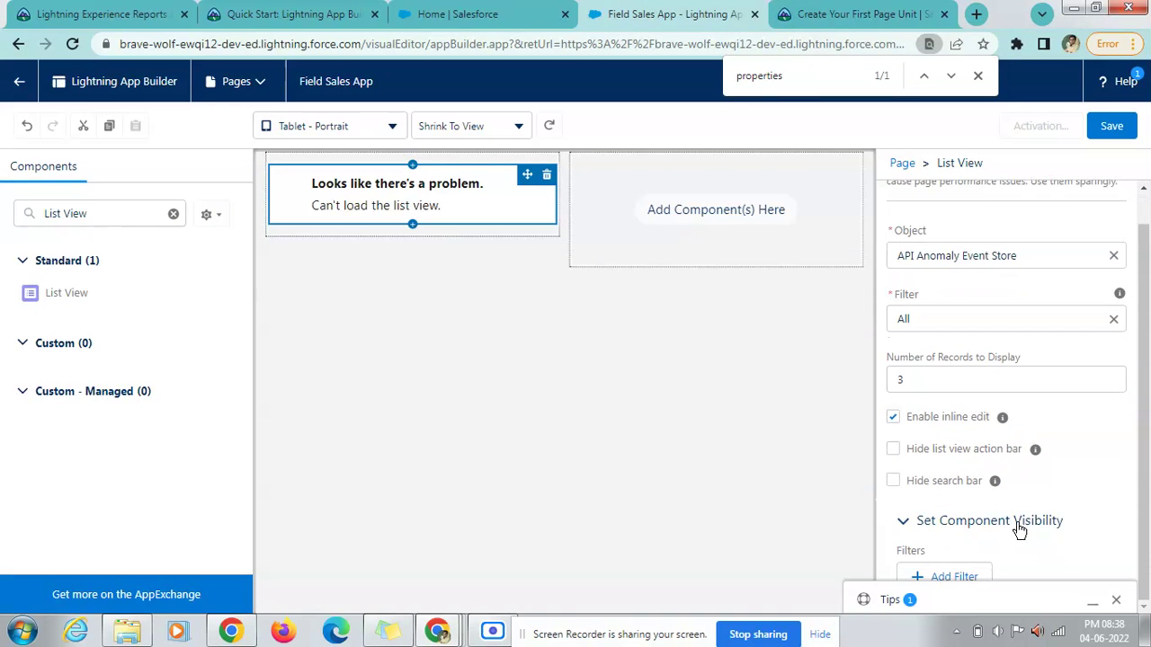
left_click(1115, 600)
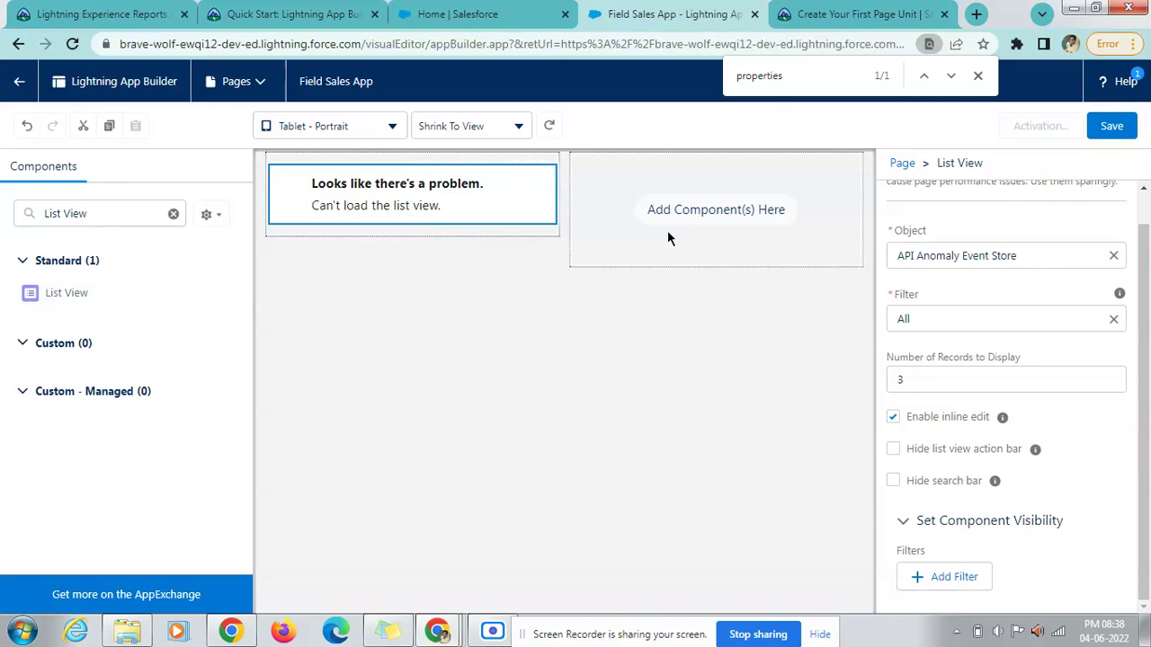
key("BackSpace")
key("BackSpace")
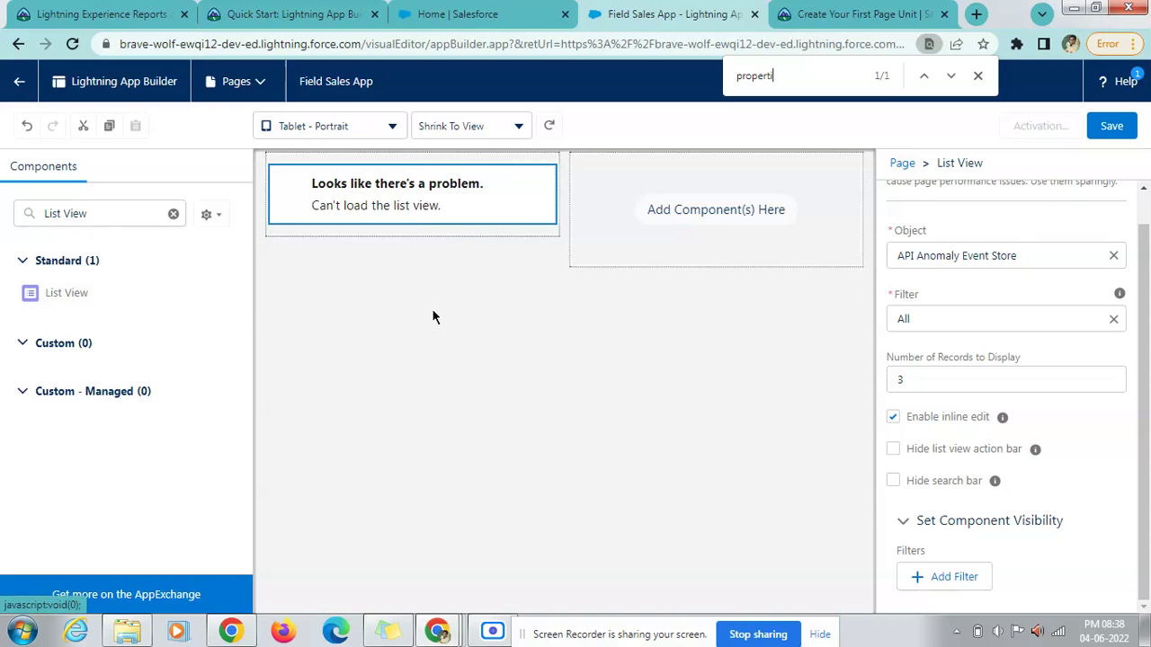
left_click(211, 214)
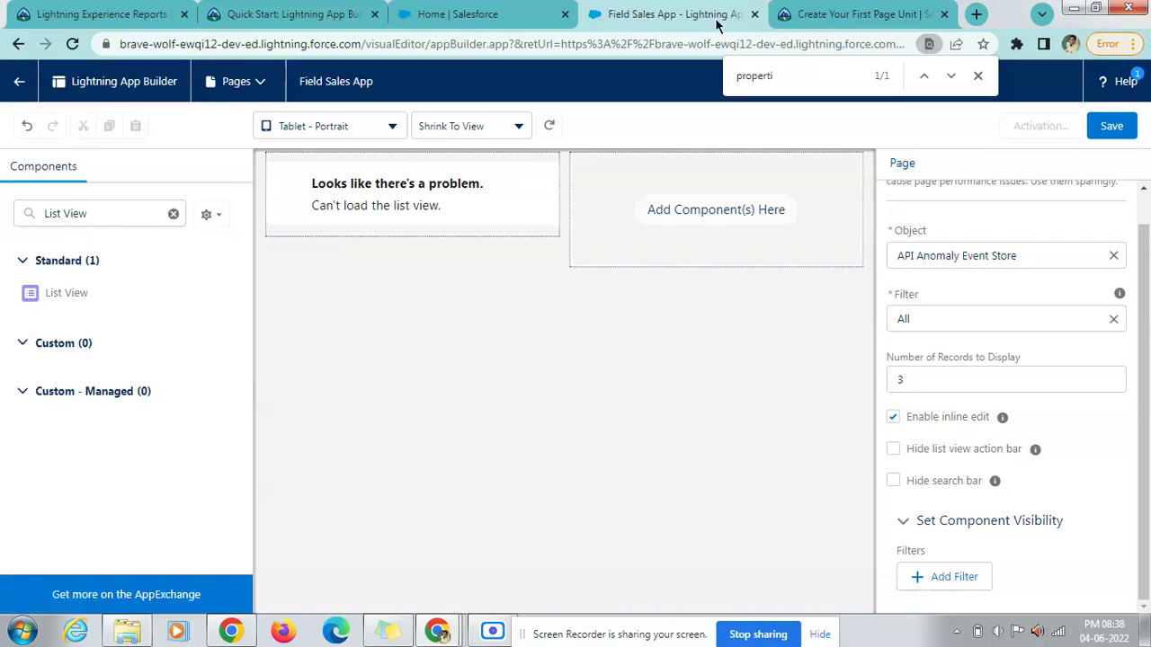
Check the required List View properties in the Trailhead instructions and set the Field Sales App component's Object to Account.
left_click(784, 13)
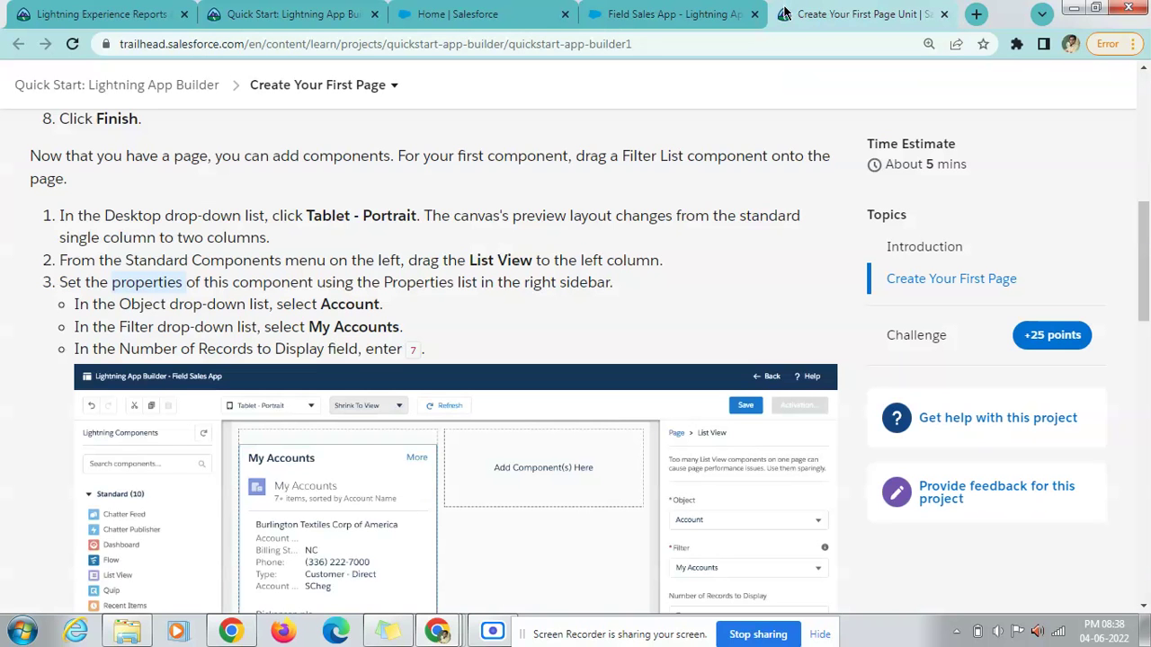
double_click(357, 305)
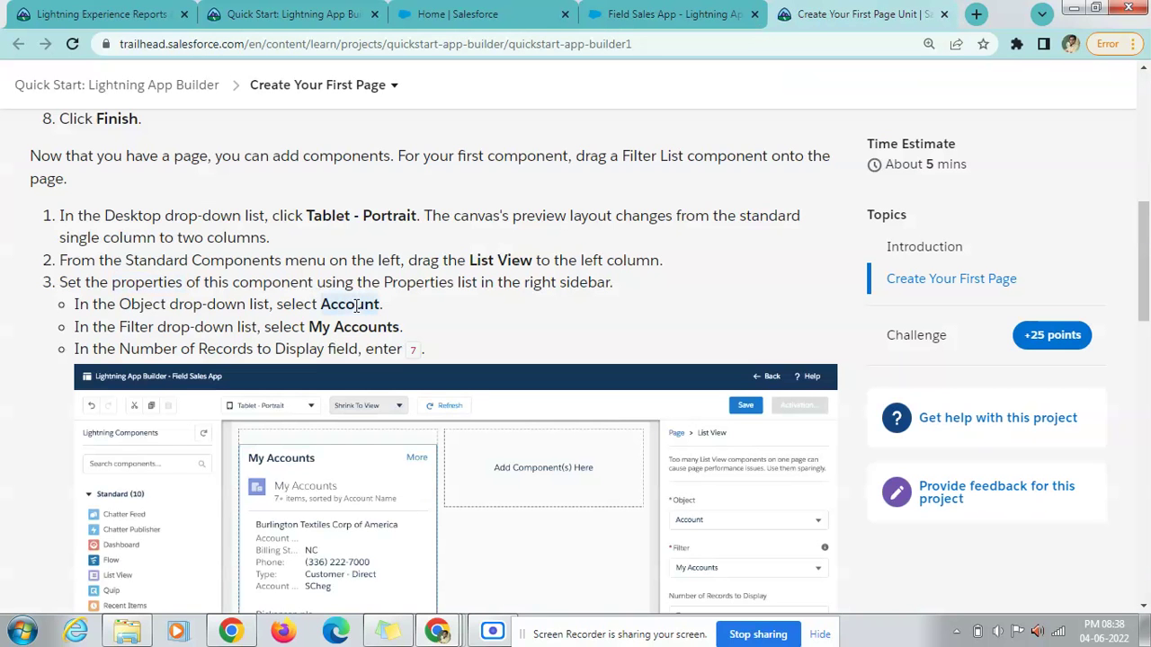
scroll(391, 344, "down", 1)
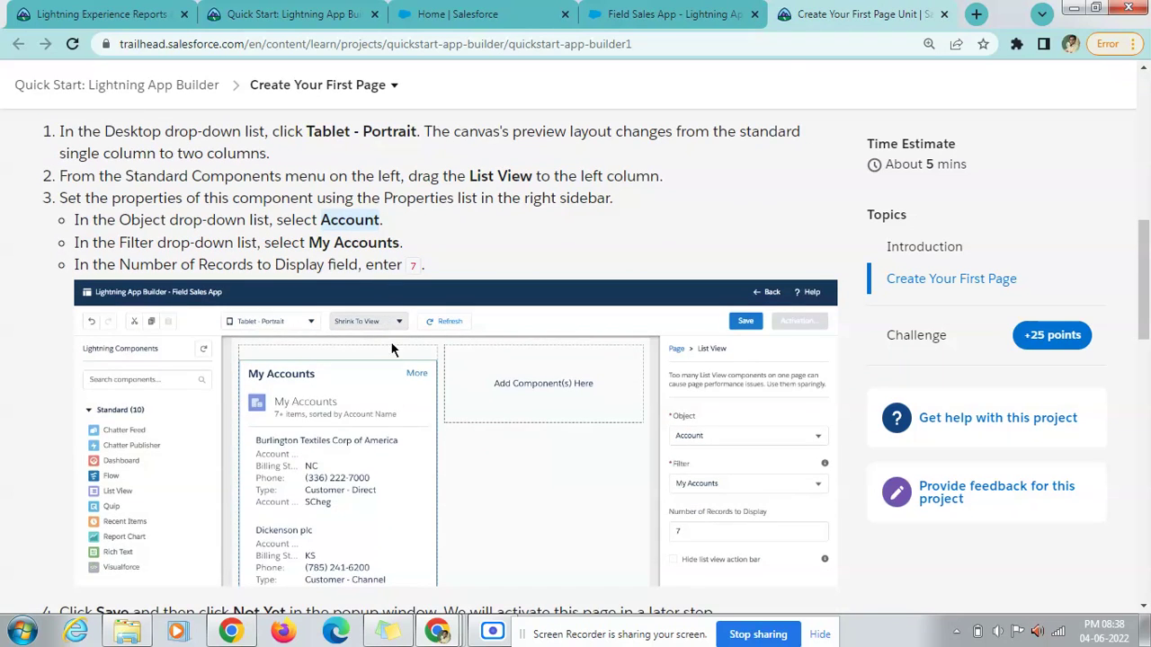
scroll(396, 402, "down", 1)
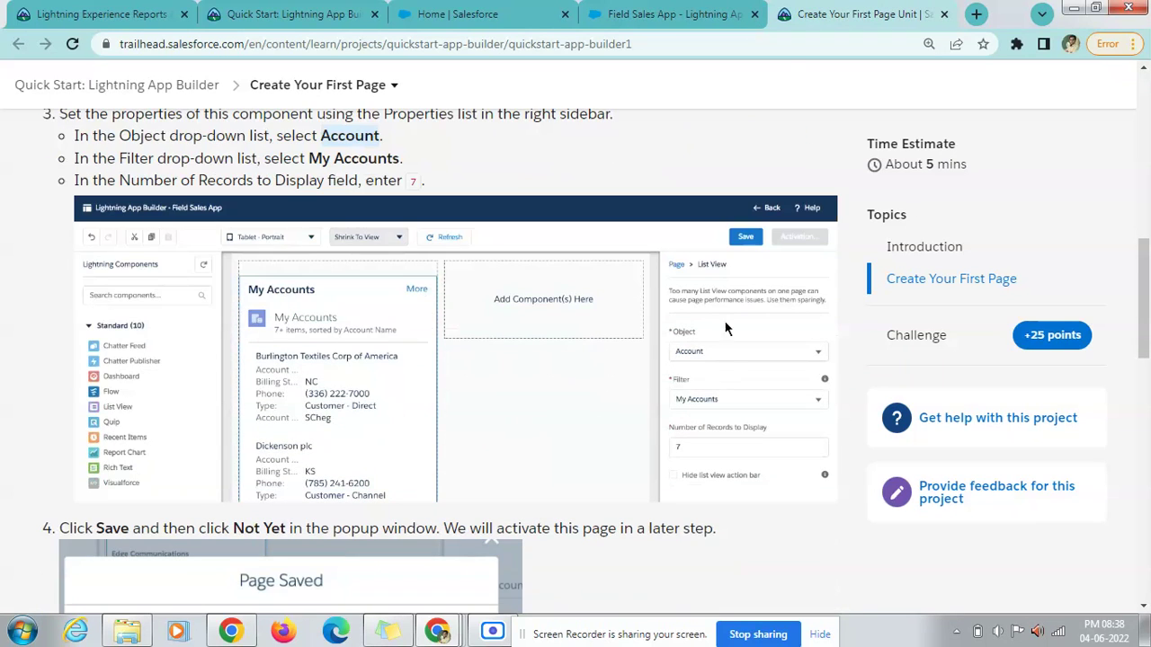
left_click(683, 13)
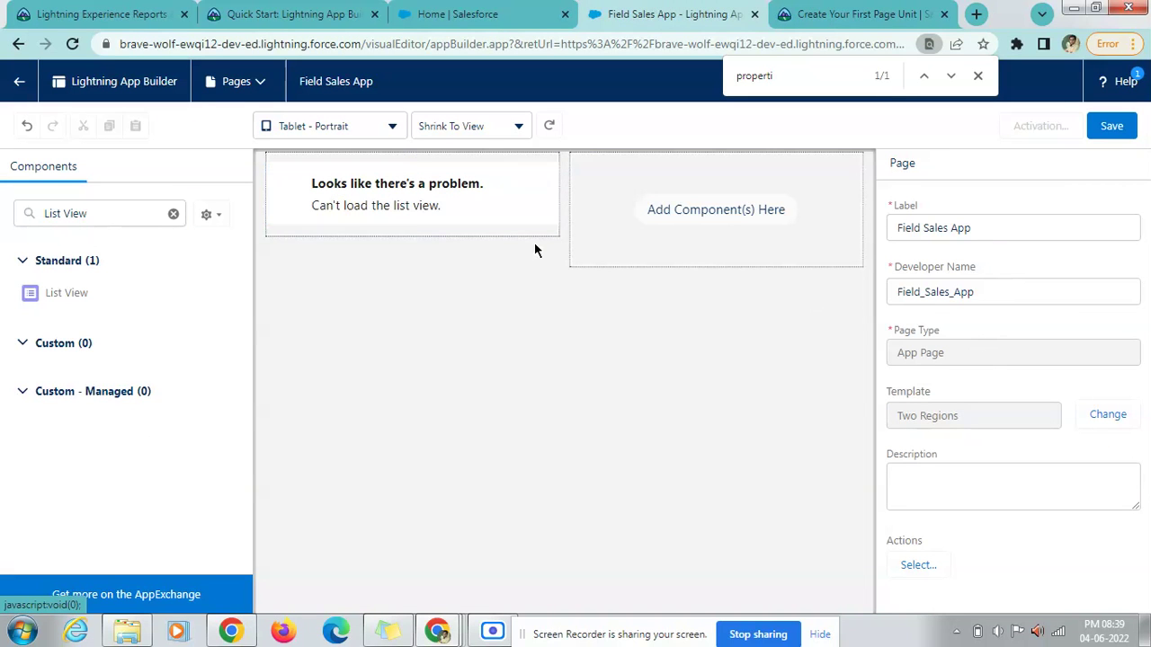
left_click(449, 185)
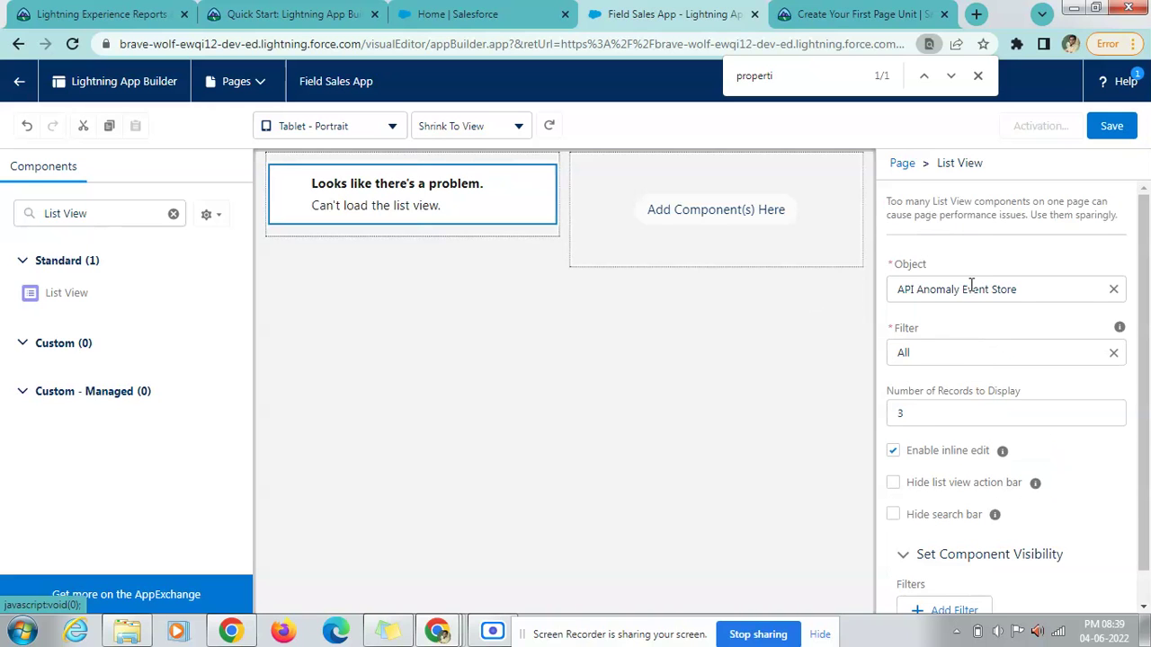
left_click(972, 286)
key("ctrl+a")
type("Account")
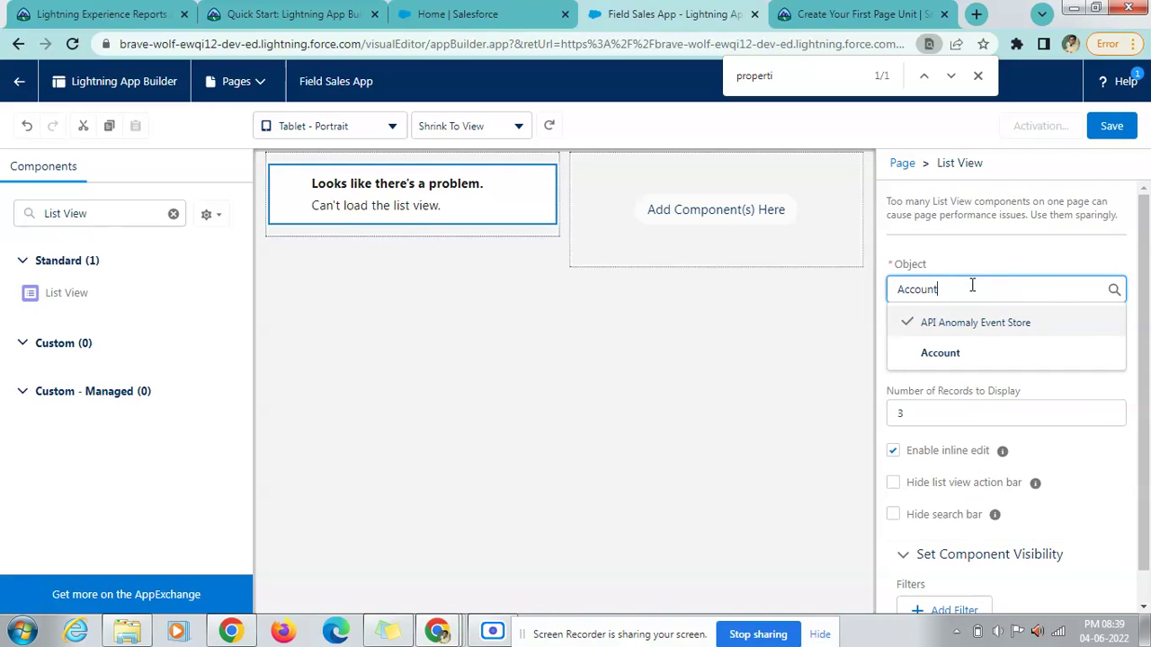
left_click(986, 346)
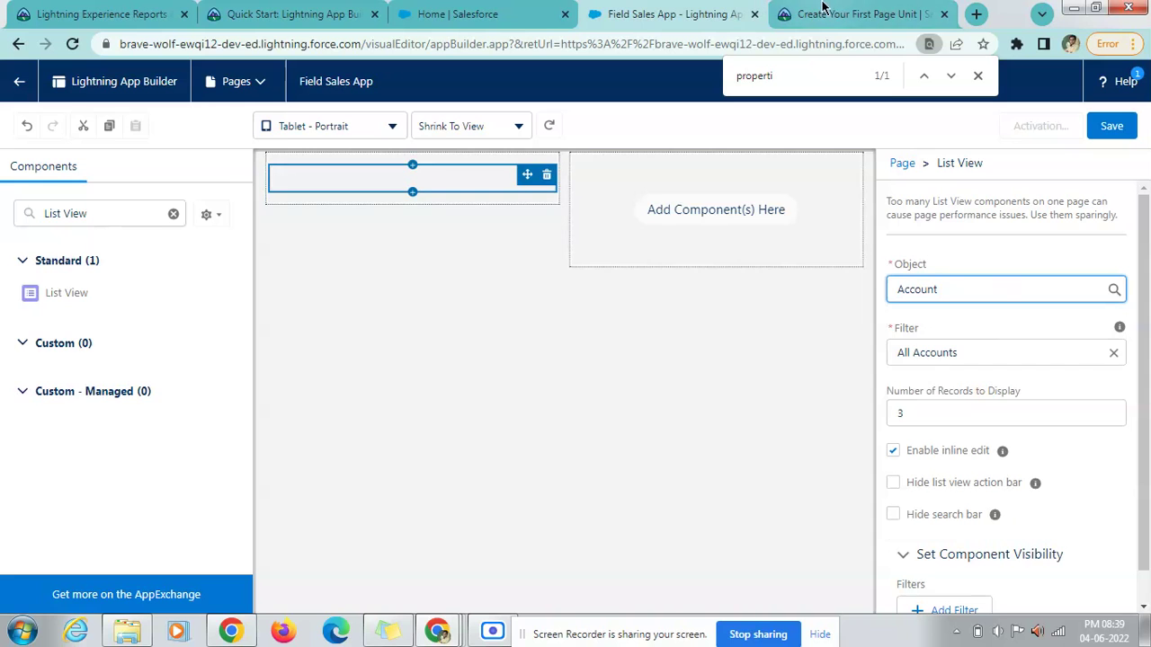
Check the filter named in the Trailhead instructions and set the List View component's Filter to My Accounts.
left_click(803, 7)
left_click_drag(308, 158, 409, 161)
left_click(611, 7)
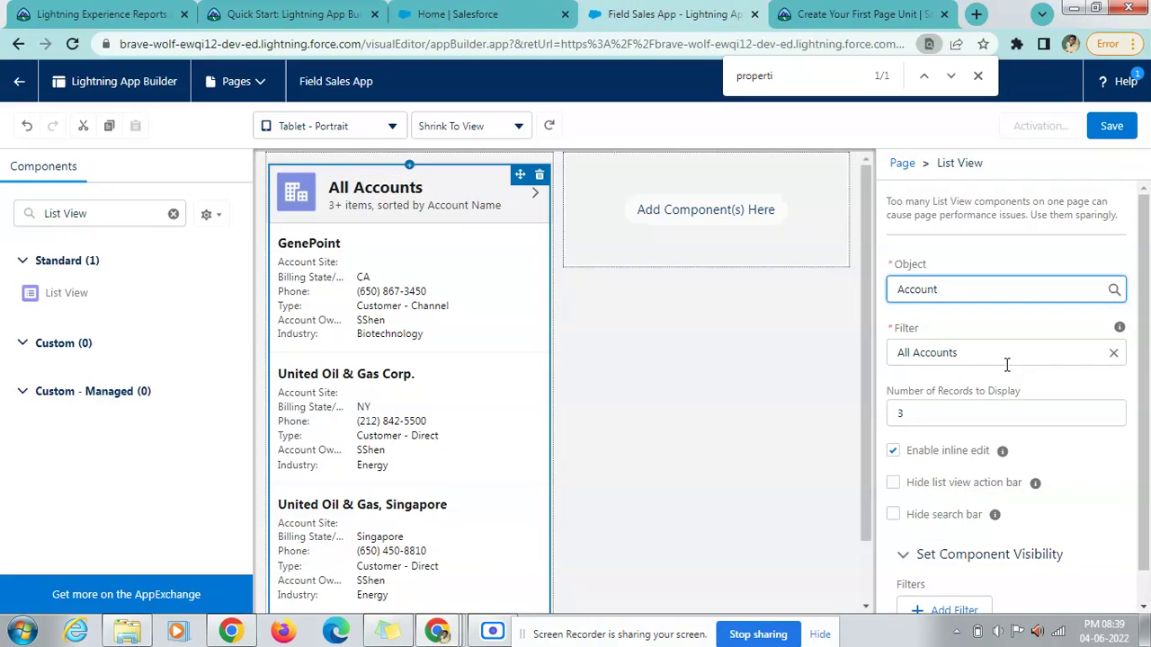
left_click(1006, 359)
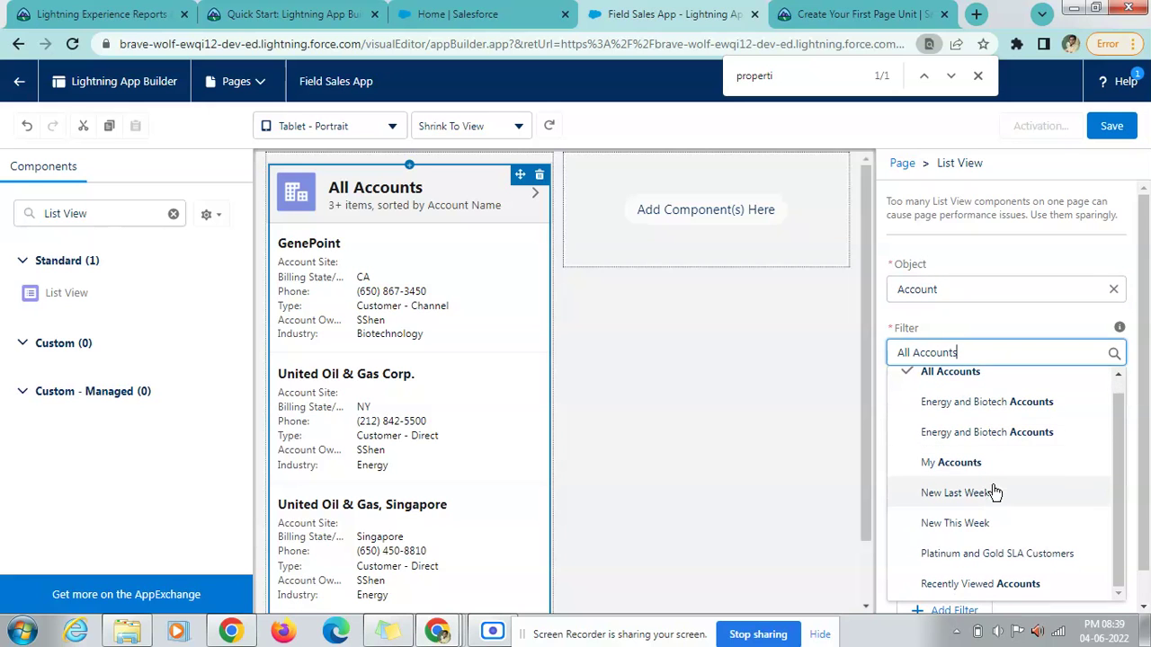
left_click(980, 477)
Check the required record number in the Trailhead instructions and set the List View's Number of Records to Display to 7.
left_click(864, 13)
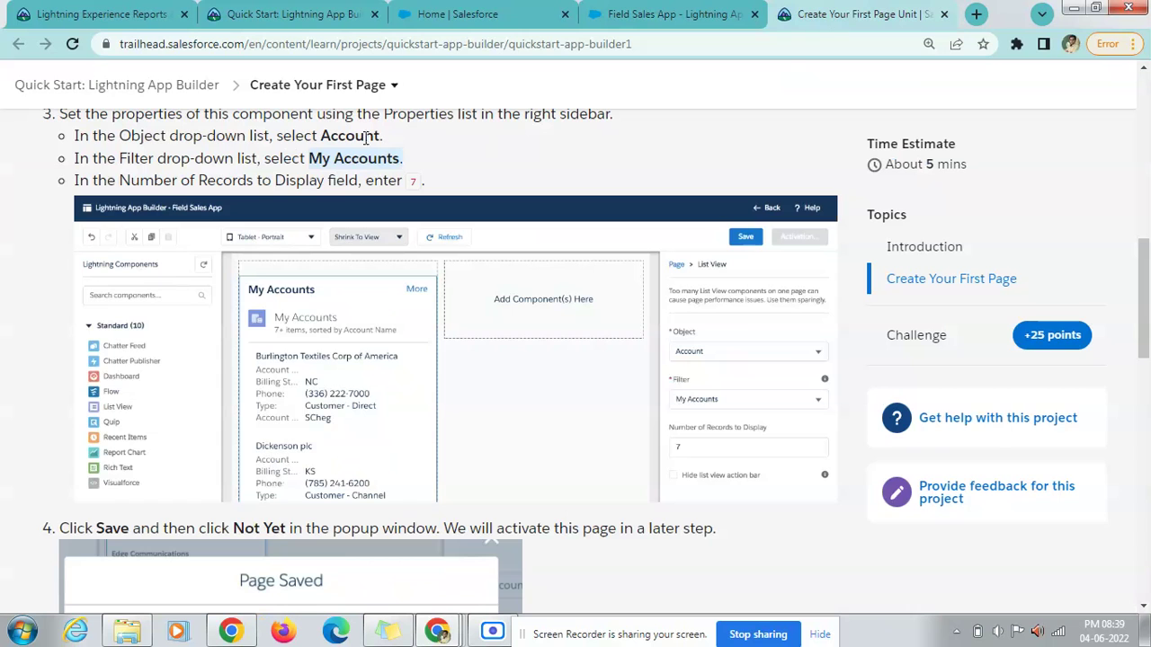
left_click(674, 14)
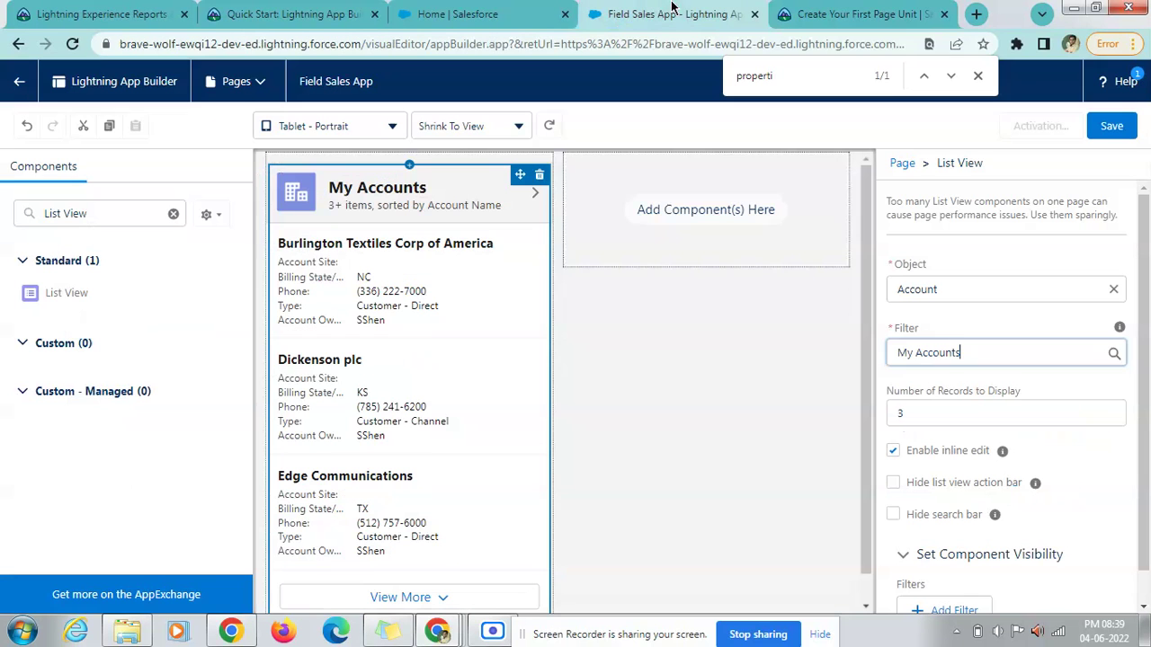
left_click(968, 405)
type("7")
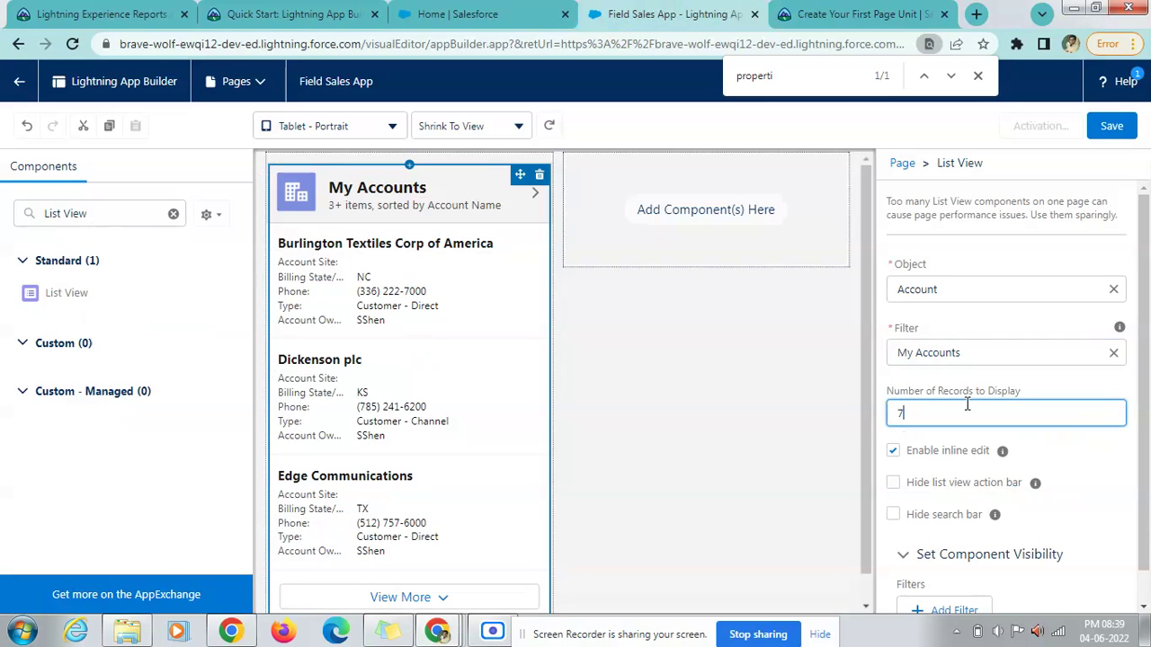
left_click(1016, 159)
Save the Field Sales App page as the Trailhead instructions describe and postpone its activation with Not Yet.
left_click(881, 9)
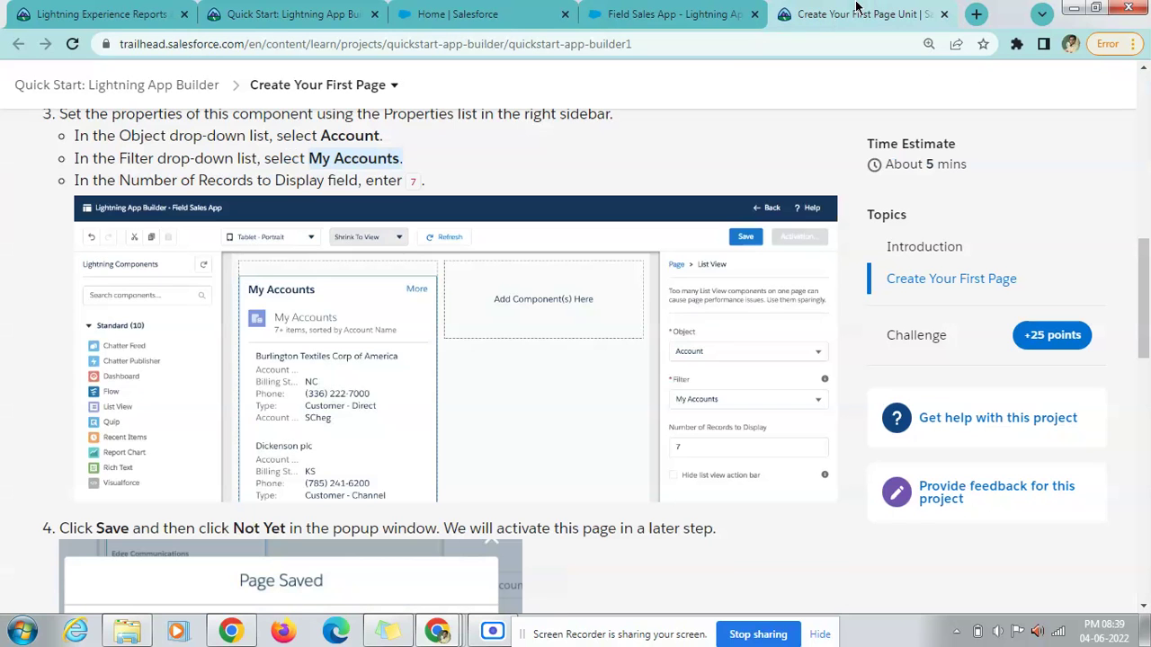
scroll(313, 212, "down", 2)
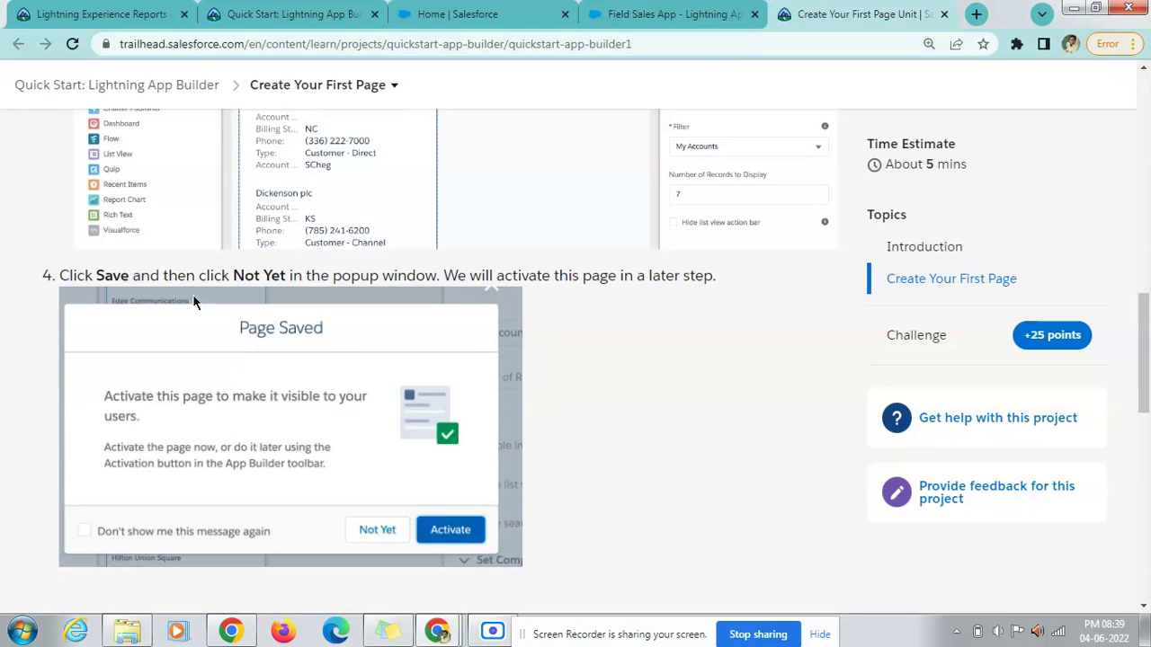
left_click(679, 13)
scroll(989, 489, "down", 1)
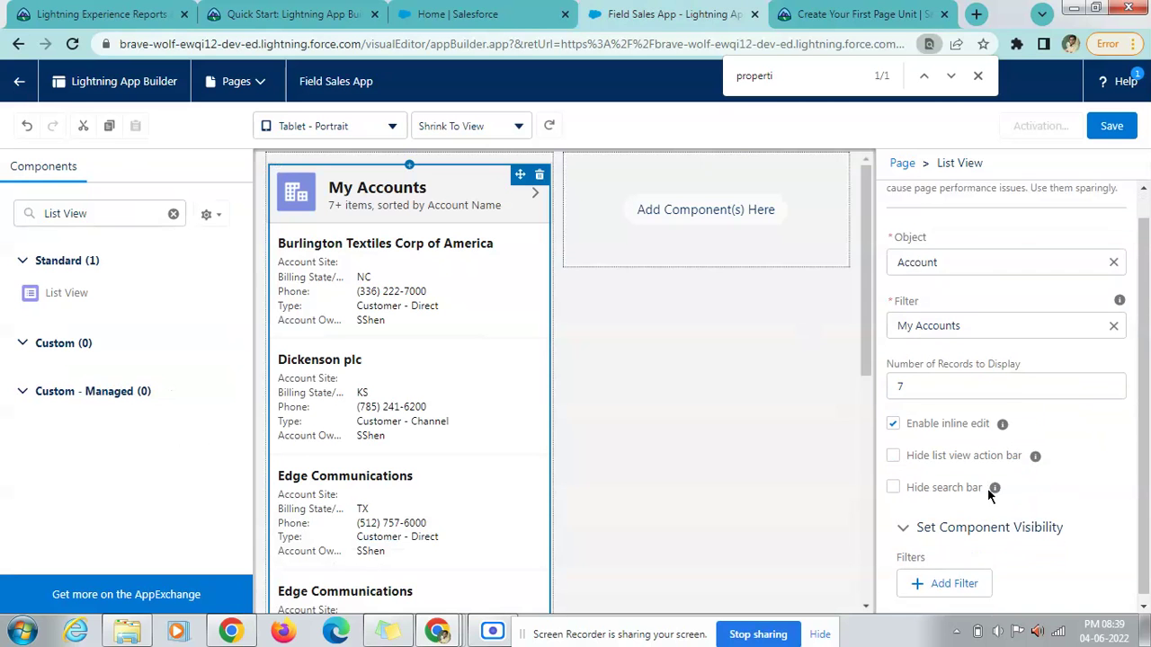
left_click(1112, 127)
left_click(832, 14)
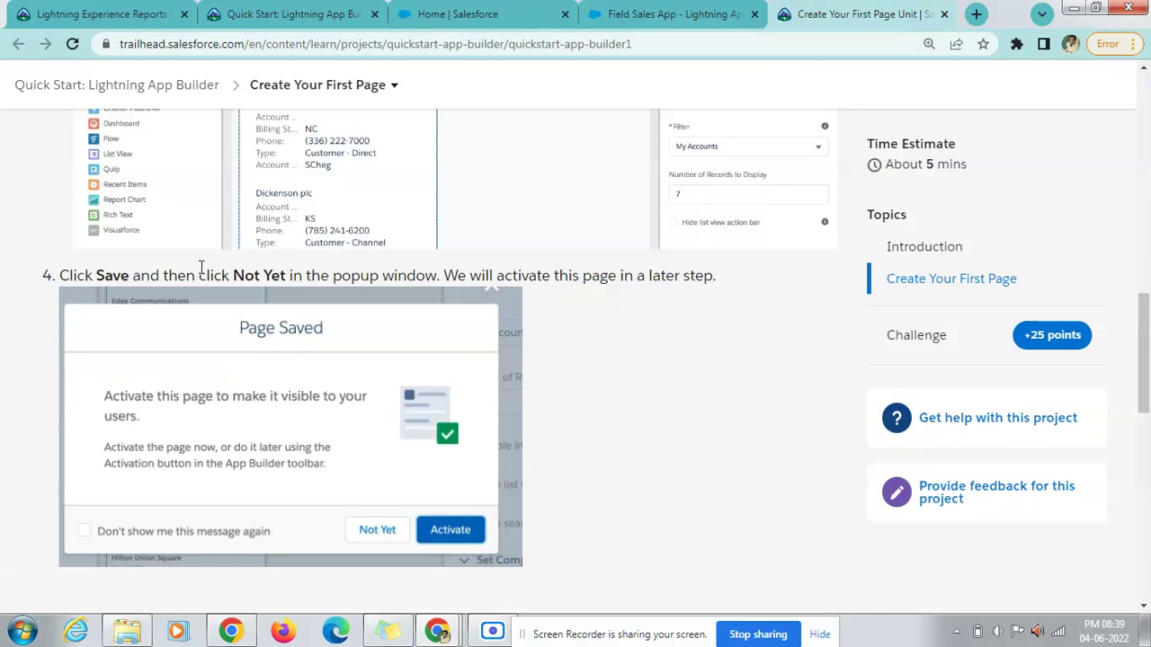
left_click(674, 13)
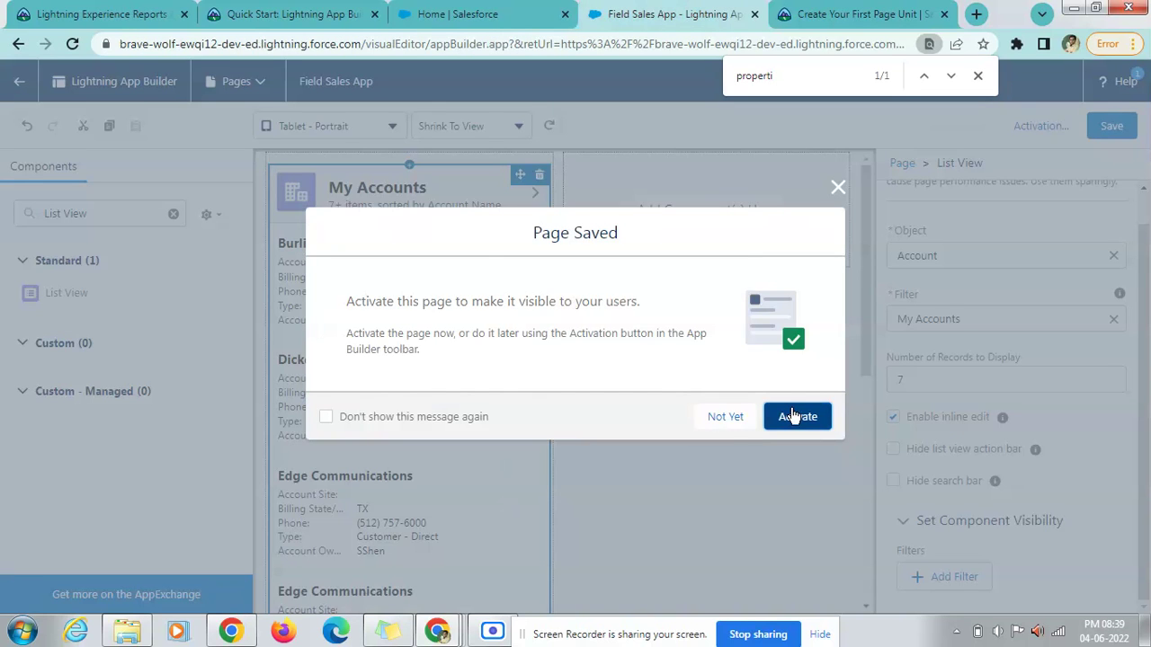
left_click(736, 420)
Review the saved Field Sales App page against the Trailhead instructions and submit the Create Your First Page challenge for verification.
left_click(800, 14)
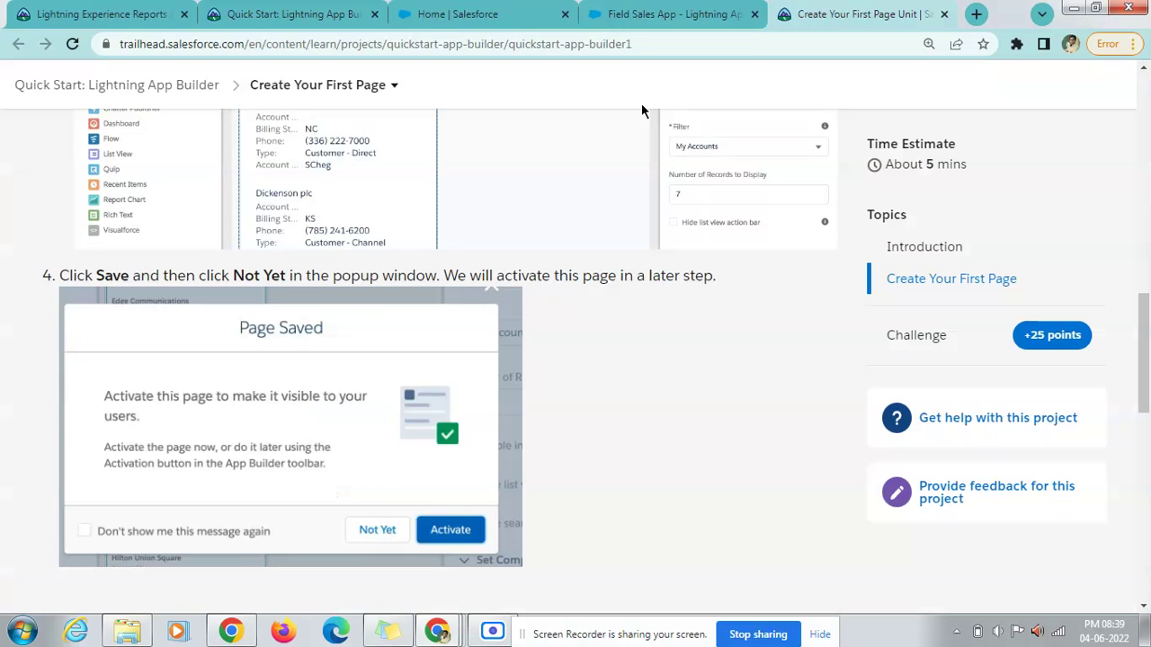
scroll(592, 309, "down", 3)
scroll(592, 308, "up", 3)
left_click(688, 13)
scroll(637, 542, "down", 3)
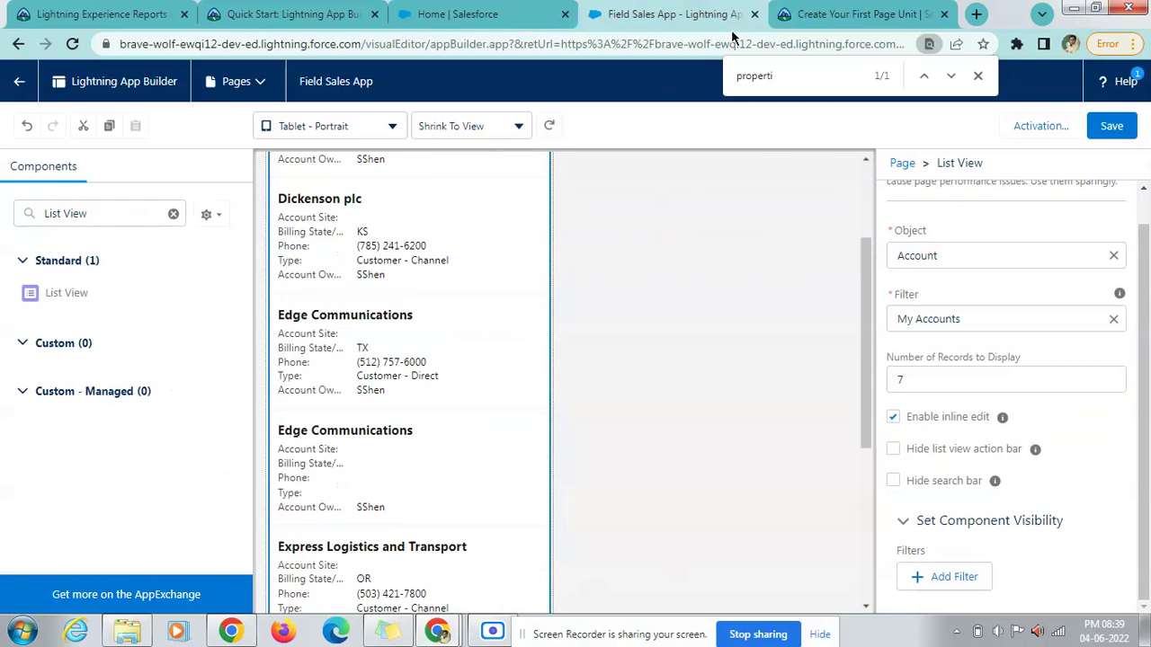
left_click(813, 14)
scroll(400, 494, "down", 5)
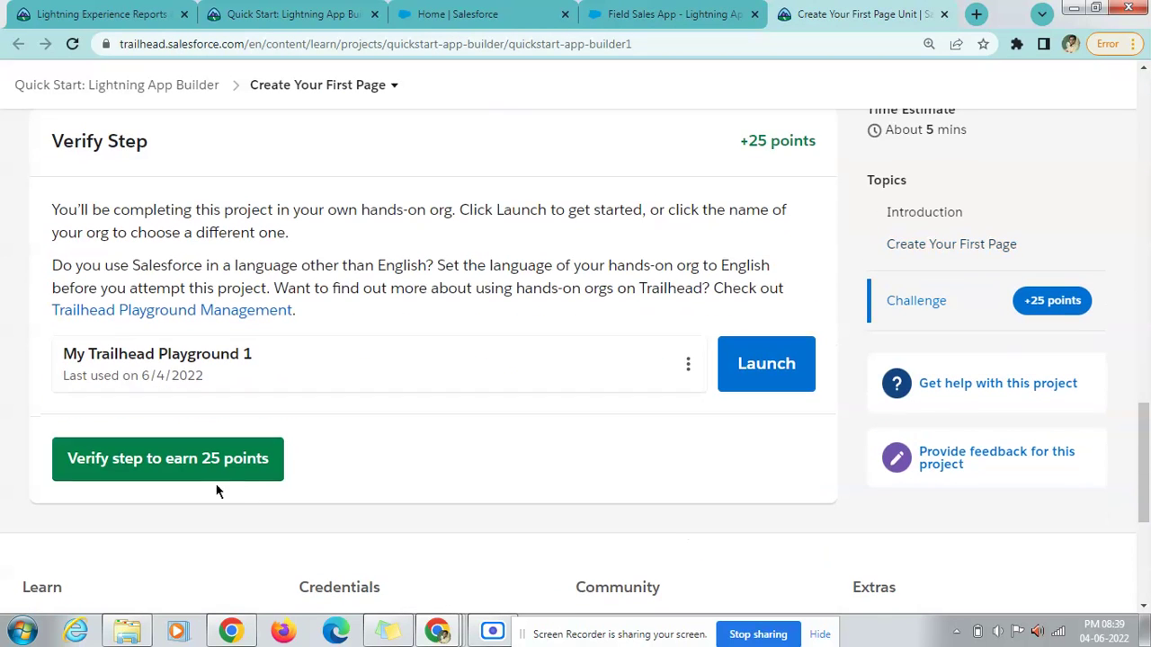
left_click(213, 475)
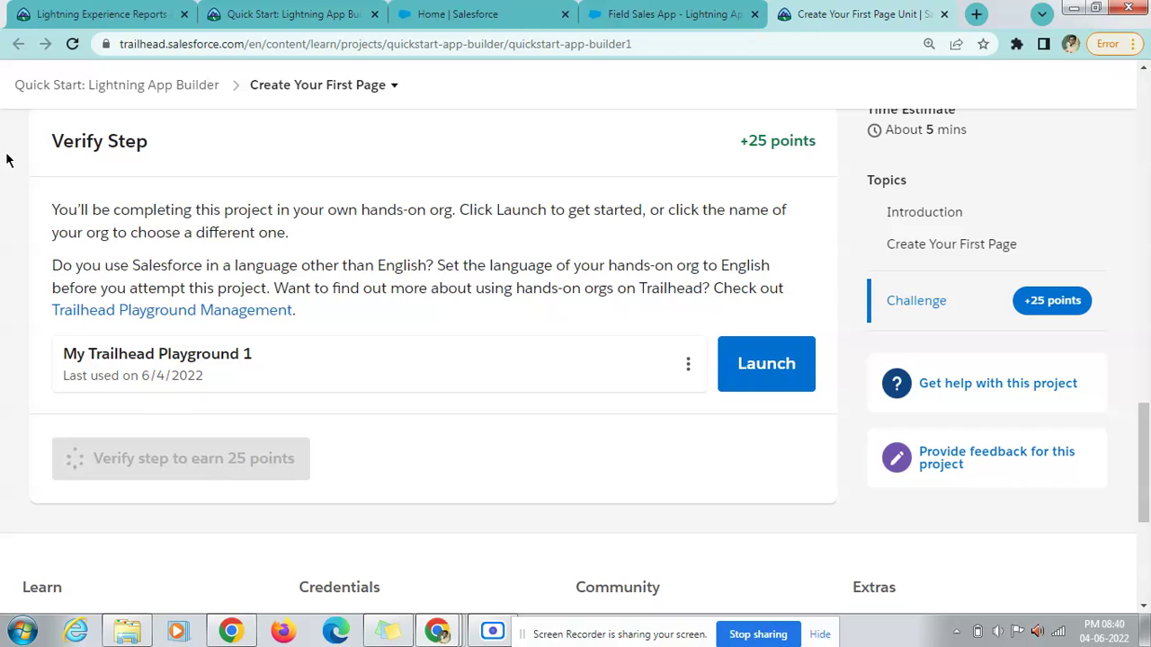
left_click_drag(7, 77, 218, 89)
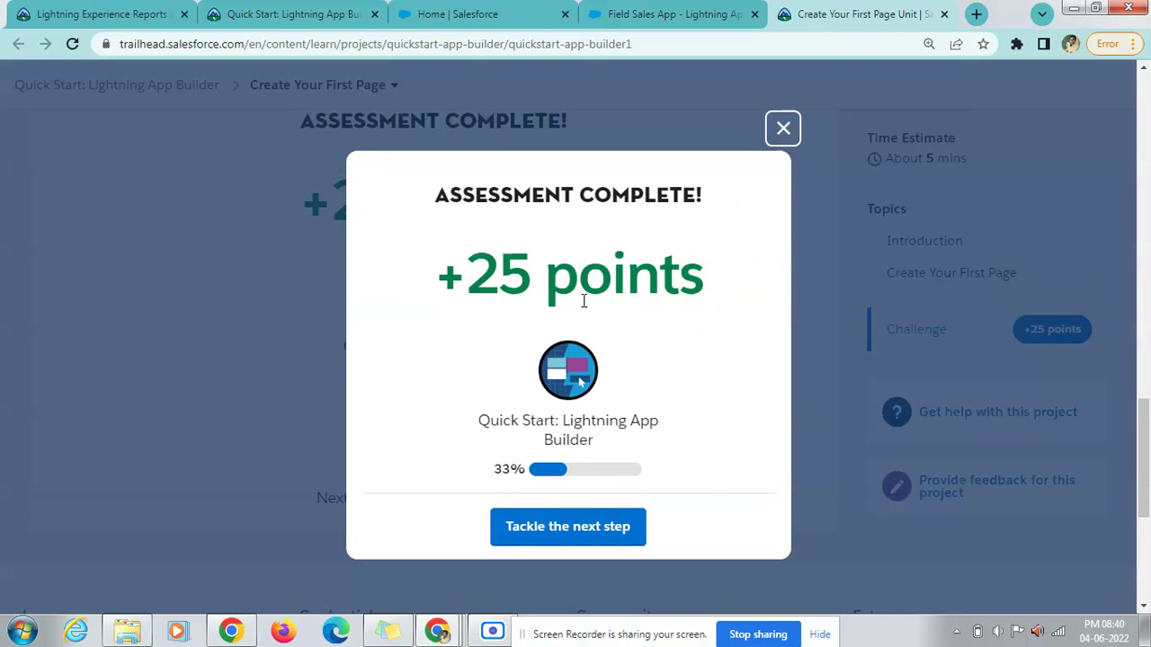
left_click(492, 631)
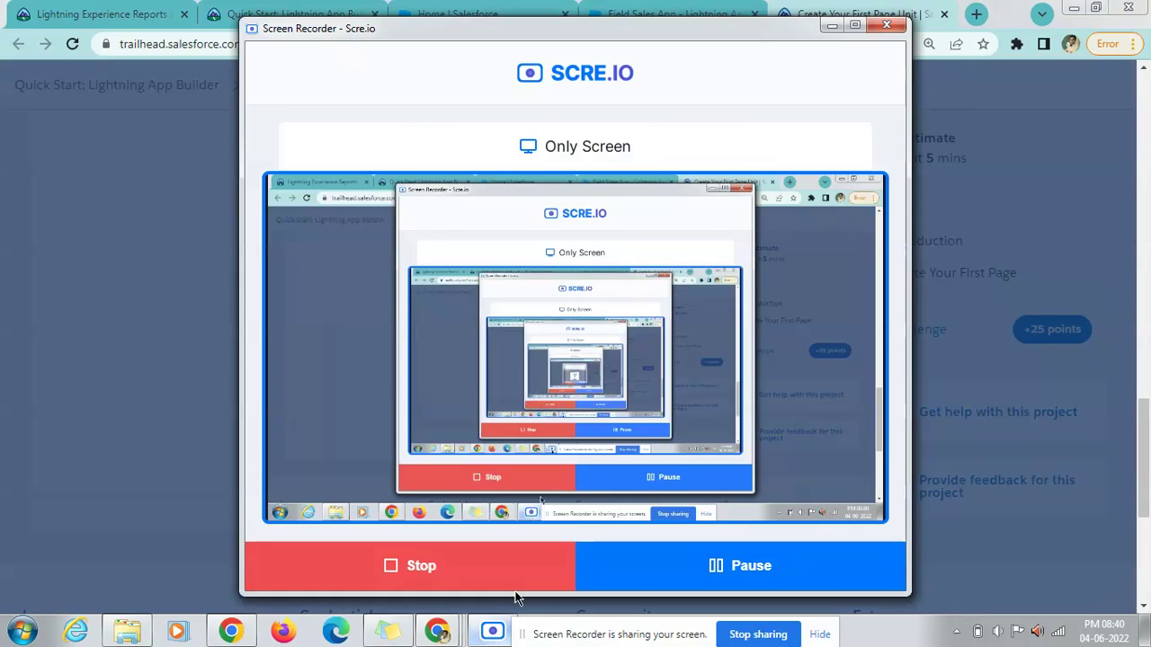